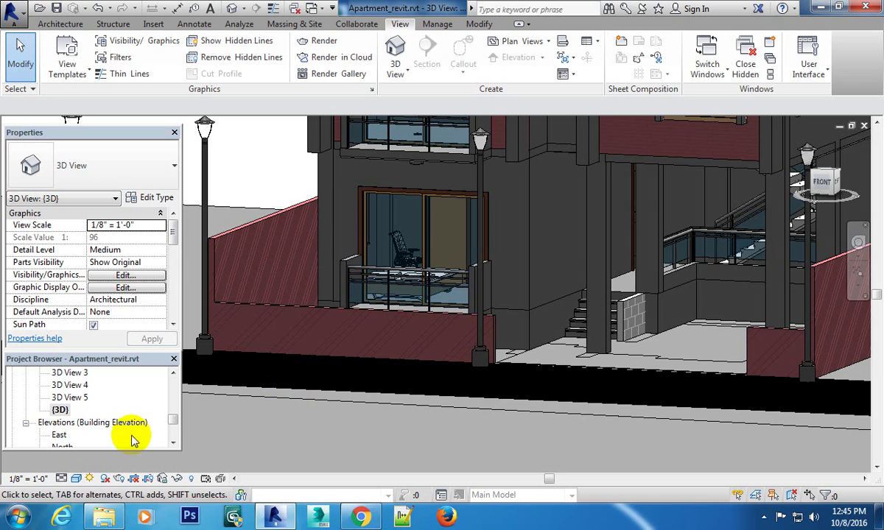
# Zoom and orbit the 3D view down toward the apartment building's ground level.
pyautogui.scroll(3, 535, 353)
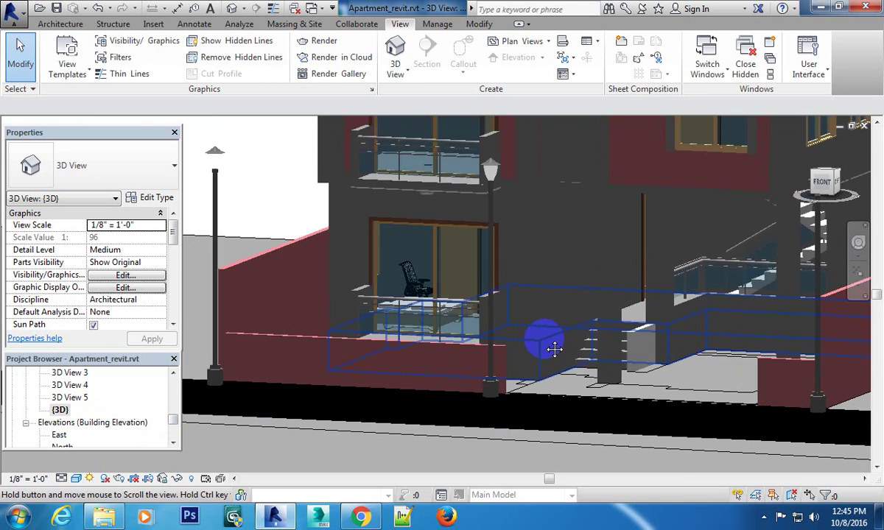
pyautogui.scroll(3, 543, 347)
pyautogui.keyDown('shift'); pyautogui.moveTo(511, 343); pyautogui.dragTo(537, 227, button='middle'); pyautogui.keyUp('shift')
pyautogui.scroll(-5, 526, 265)
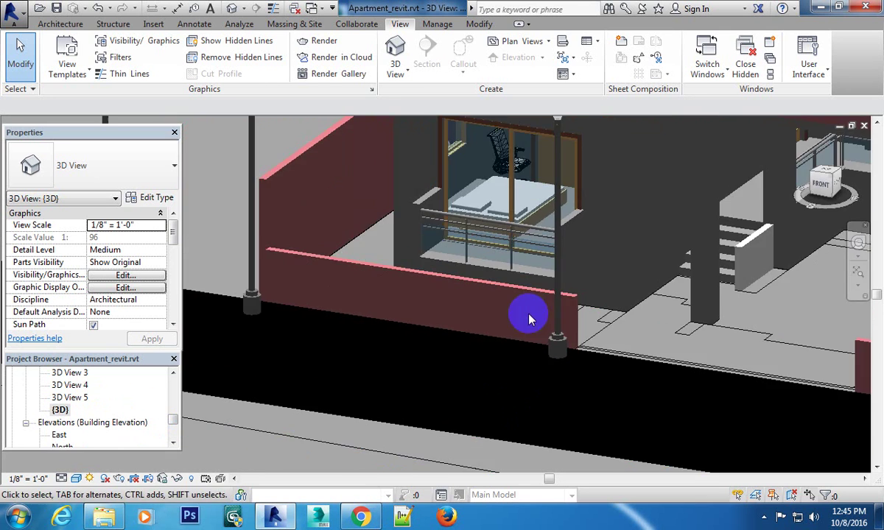
pyautogui.scroll(3, 517, 335)
pyautogui.scroll(3, 472, 280)
pyautogui.scroll(3, 489, 334)
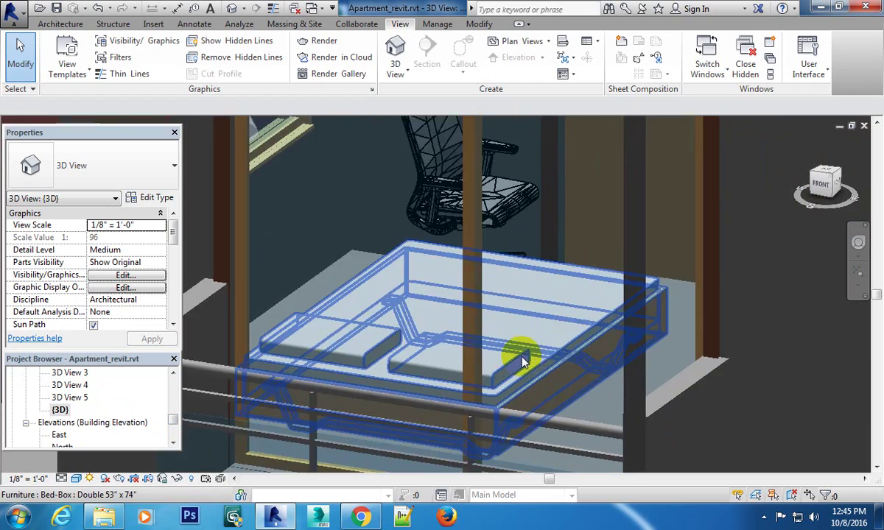
pyautogui.scroll(2, 505, 328)
pyautogui.scroll(-3, 540, 325)
pyautogui.scroll(-2, 559, 331)
# Pan and orbit until the balcony bedroom behind its sliding glass door fills the view.
pyautogui.moveTo(559, 331)
pyautogui.mouseDown(button='middle')
pyautogui.moveTo(601, 354)
pyautogui.moveTo(404, 334)
pyautogui.mouseUp(button='middle')
pyautogui.scroll(-2, 672, 306)
pyautogui.scroll(2, 507, 358)
pyautogui.moveTo(506, 359)
pyautogui.mouseDown(button='middle')
pyautogui.moveTo(480, 366)
pyautogui.moveTo(512, 378)
pyautogui.mouseUp(button='middle')
pyautogui.scroll(2, 503, 339)
pyautogui.scroll(2, 477, 355)
pyautogui.scroll(-3, 539, 346)
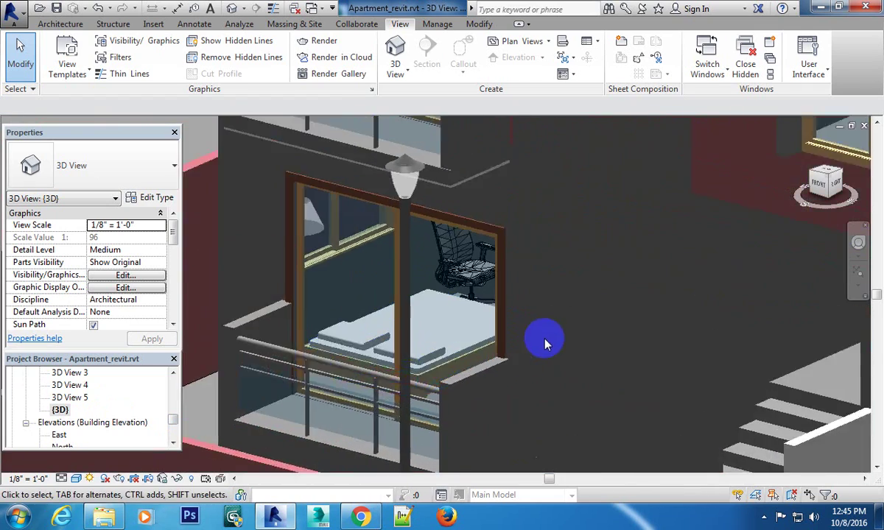
pyautogui.scroll(-2, 563, 325)
pyautogui.moveTo(562, 325)
pyautogui.mouseDown(button='middle')
pyautogui.moveTo(573, 267)
pyautogui.moveTo(635, 311)
pyautogui.moveTo(671, 214)
pyautogui.mouseUp(button='middle')
pyautogui.scroll(2, 681, 227)
pyautogui.scroll(2, 595, 284)
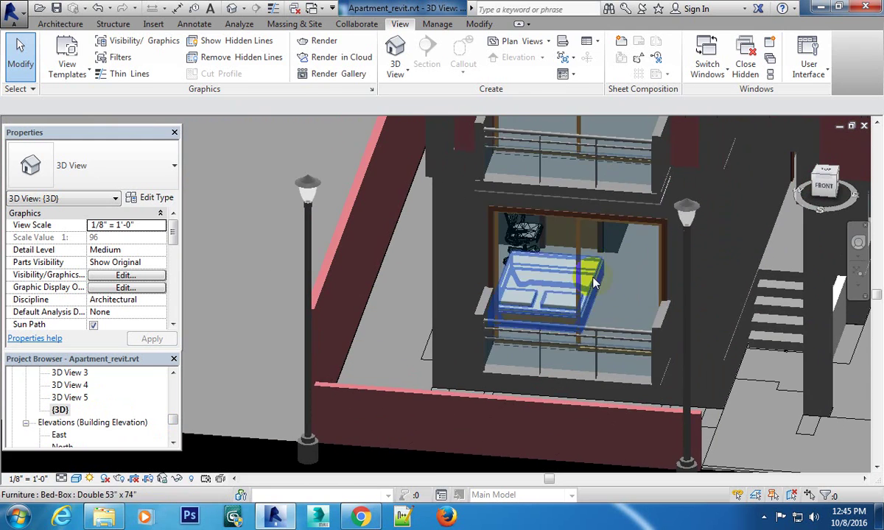
# Hide the bedroom's sliding glass door in this view only.
pyautogui.click(579, 224)
pyautogui.rightClick(581, 226)
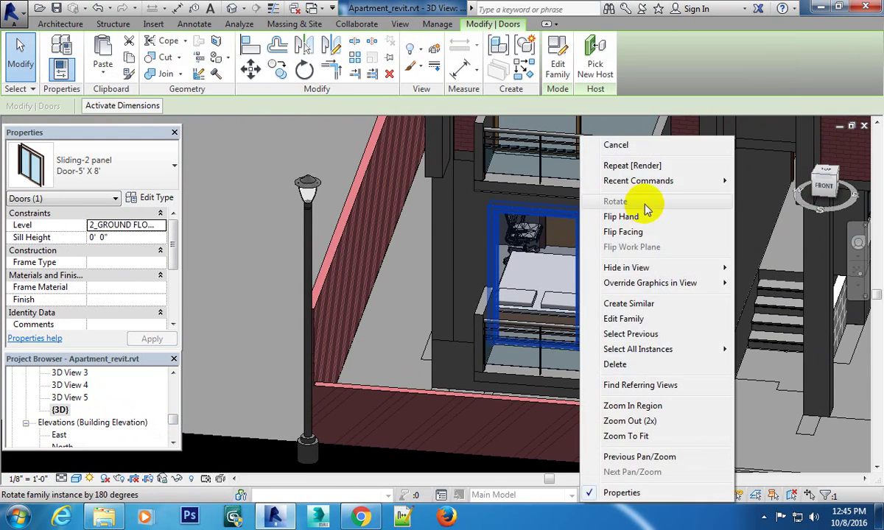
pyautogui.moveTo(625, 268)
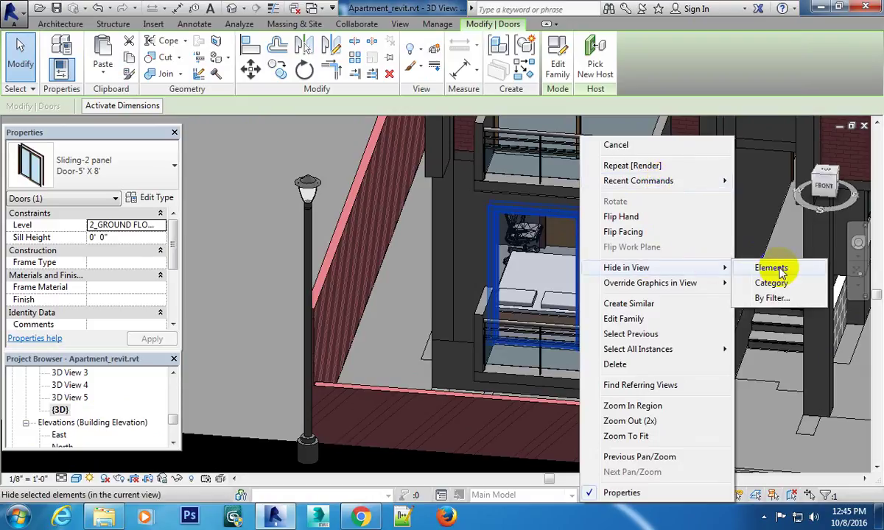
pyautogui.click(771, 268)
# Zoom in and orbit to look down at the bed up close.
pyautogui.scroll(3, 572, 315)
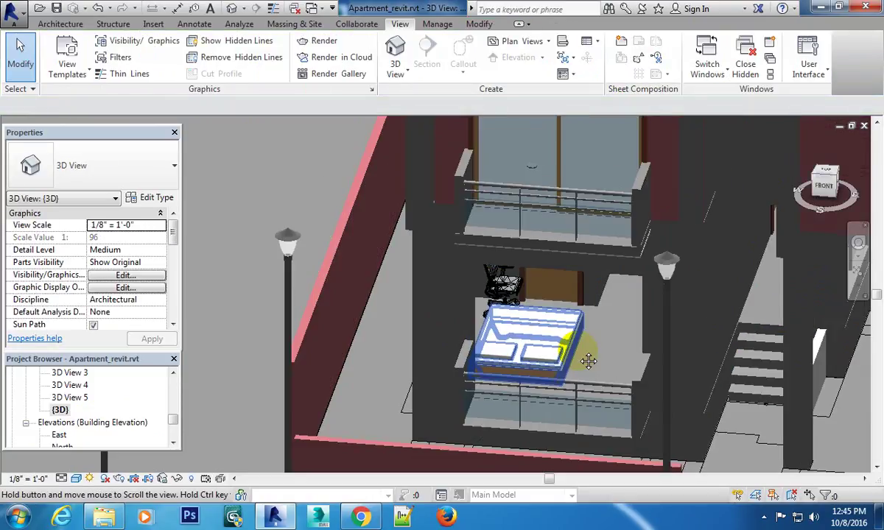
pyautogui.scroll(3, 626, 383)
pyautogui.scroll(2, 604, 340)
pyautogui.keyDown('shift'); pyautogui.moveTo(581, 291); pyautogui.dragTo(545, 280, button='middle'); pyautogui.keyUp('shift')
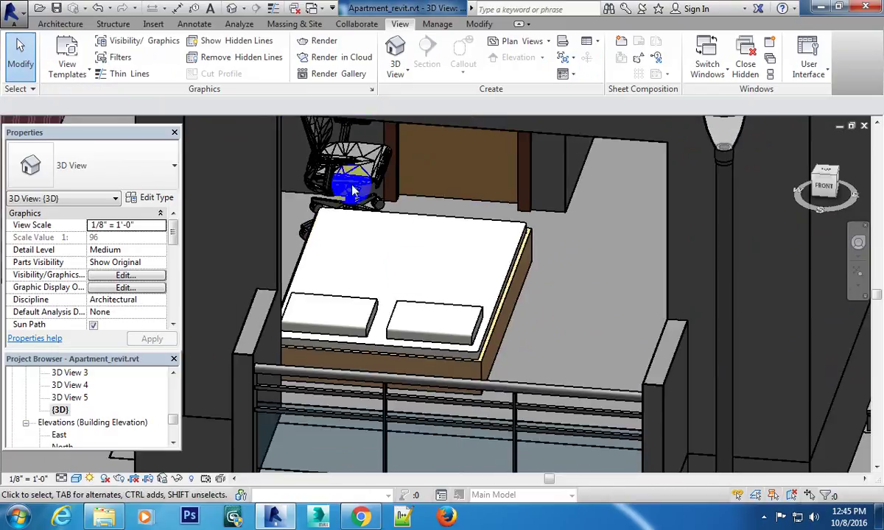
pyautogui.click(60, 23)
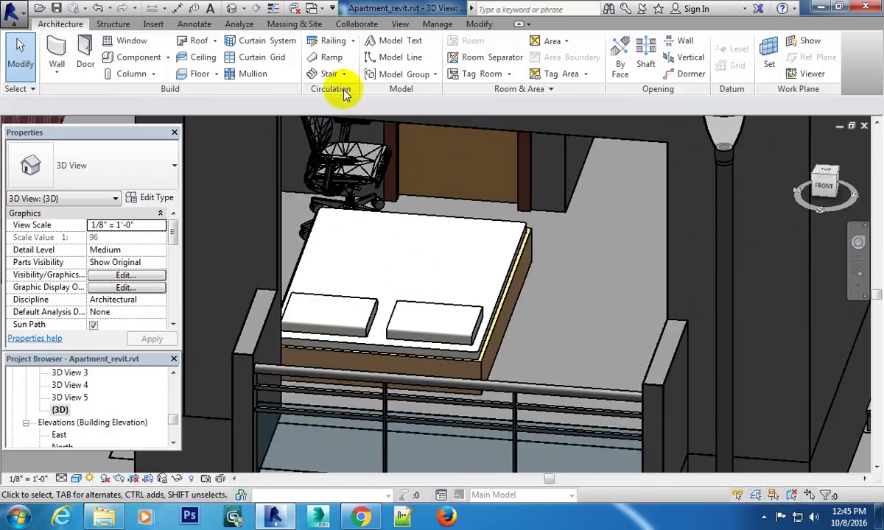
# Start the Paint tool, move its Material Browser to the right and open the category list.
pyautogui.click(479, 23)
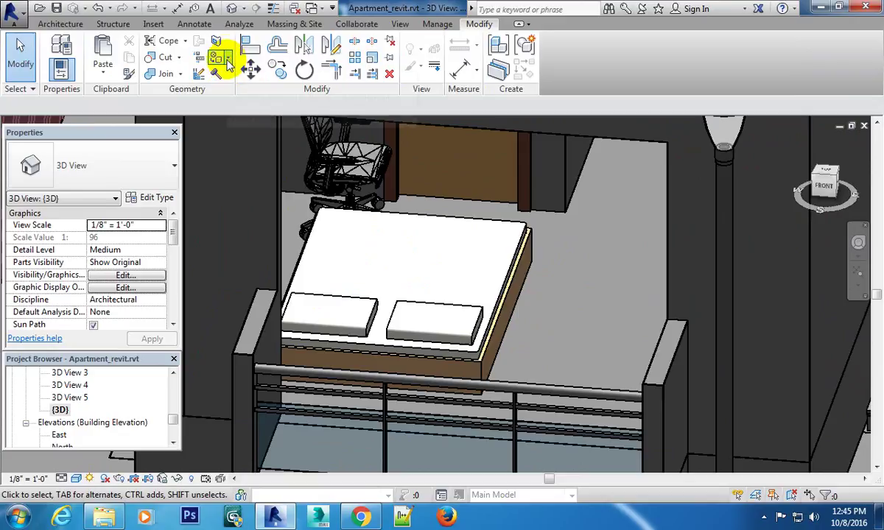
pyautogui.click(227, 58)
pyautogui.click(234, 82)
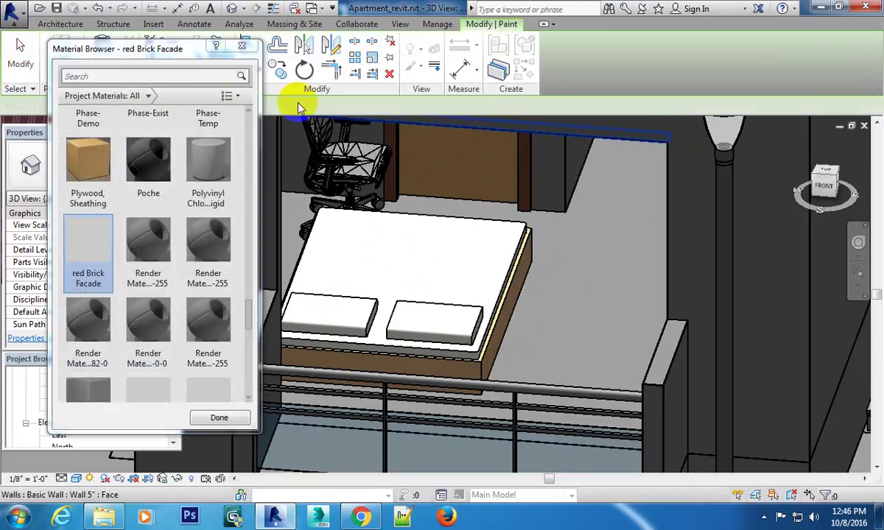
pyautogui.moveTo(145, 48); pyautogui.dragTo(737, 45)
pyautogui.scroll(1, 738, 129)
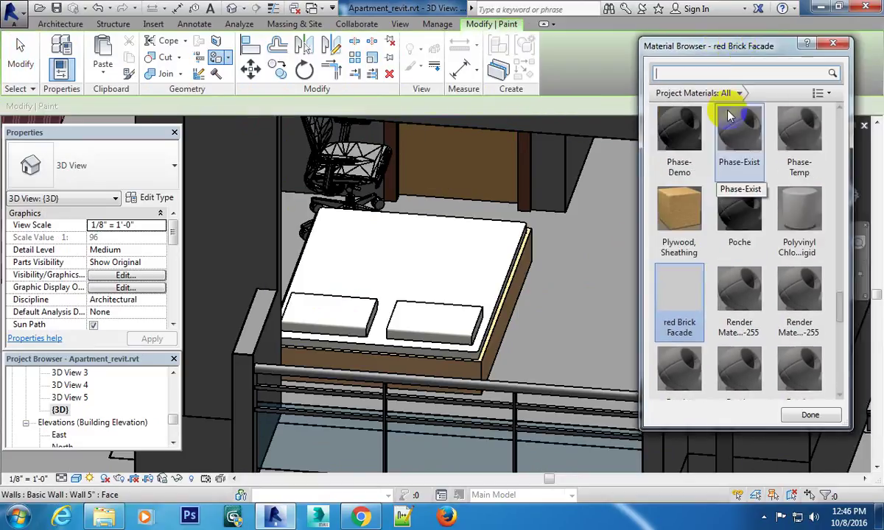
pyautogui.click(738, 93)
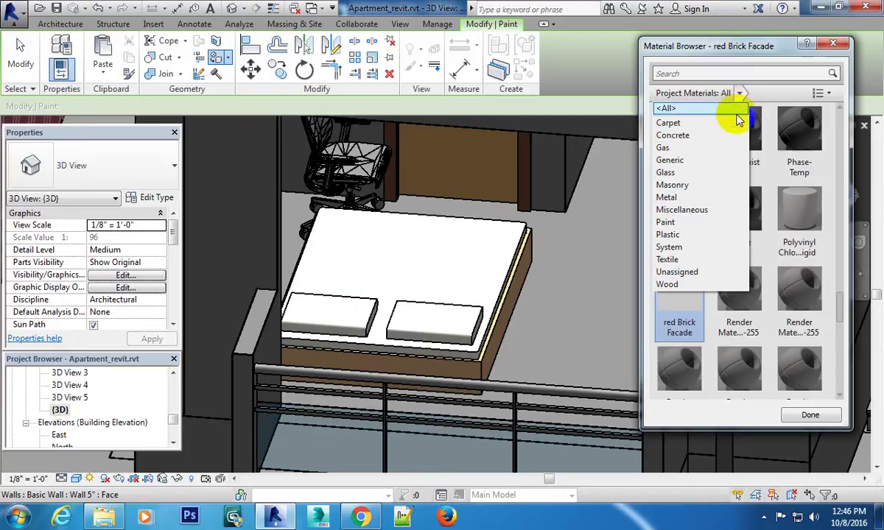
# Filter the project materials to Masonry, then Concrete, then Miscellaneous.
pyautogui.click(709, 185)
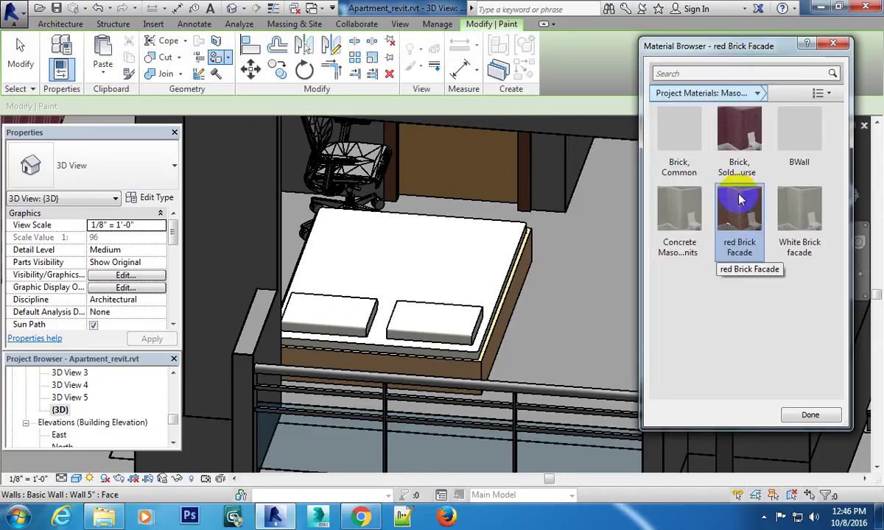
pyautogui.click(754, 93)
pyautogui.click(729, 135)
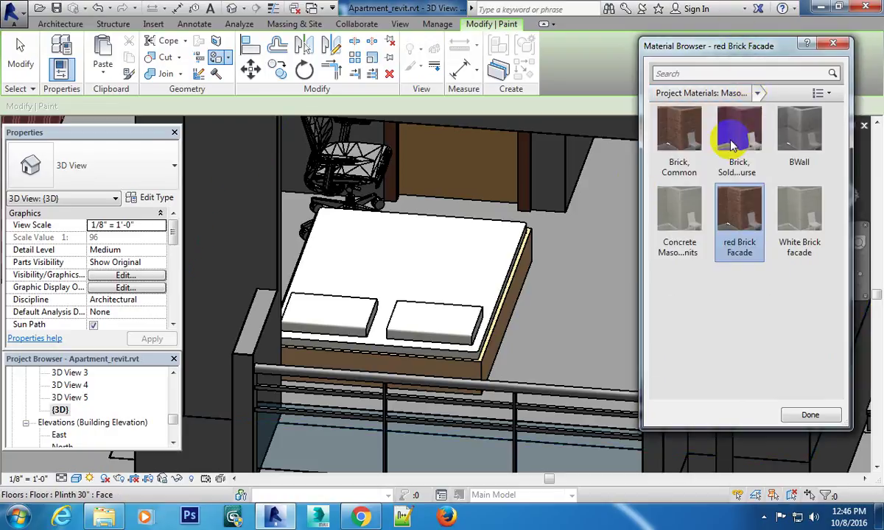
pyautogui.click(760, 95)
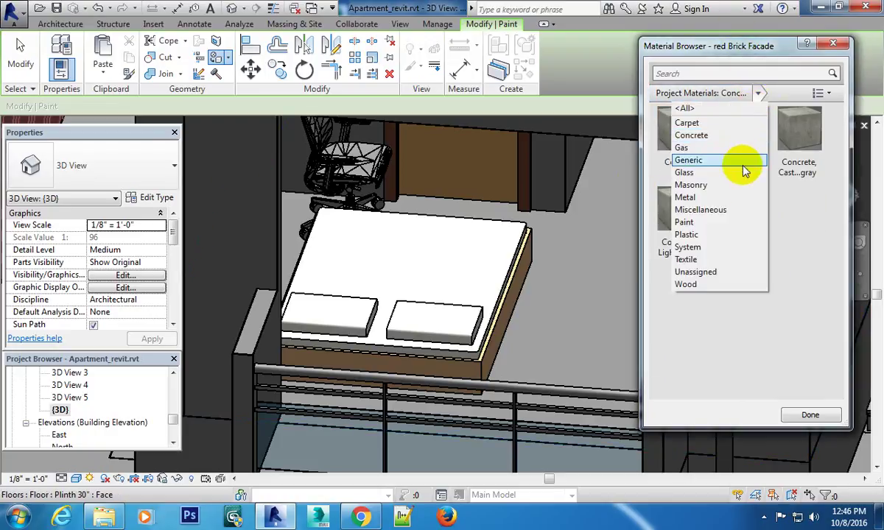
pyautogui.click(738, 213)
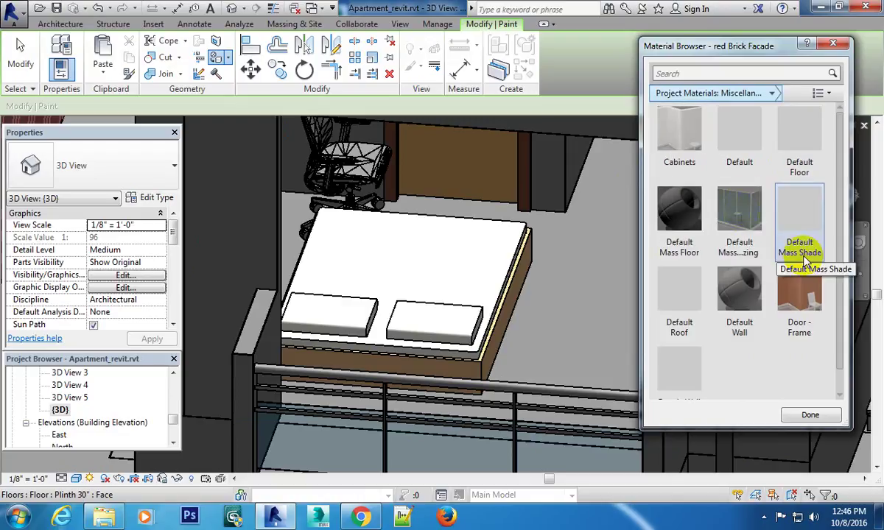
pyautogui.click(773, 93)
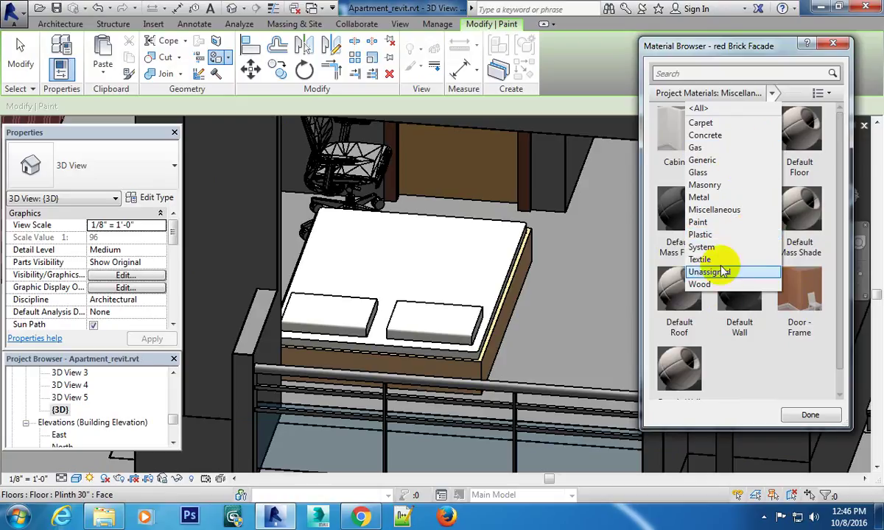
# Continue through Metal, Carpet, Concrete and Gas, ending on Generic materials.
pyautogui.click(751, 197)
pyautogui.click(757, 97)
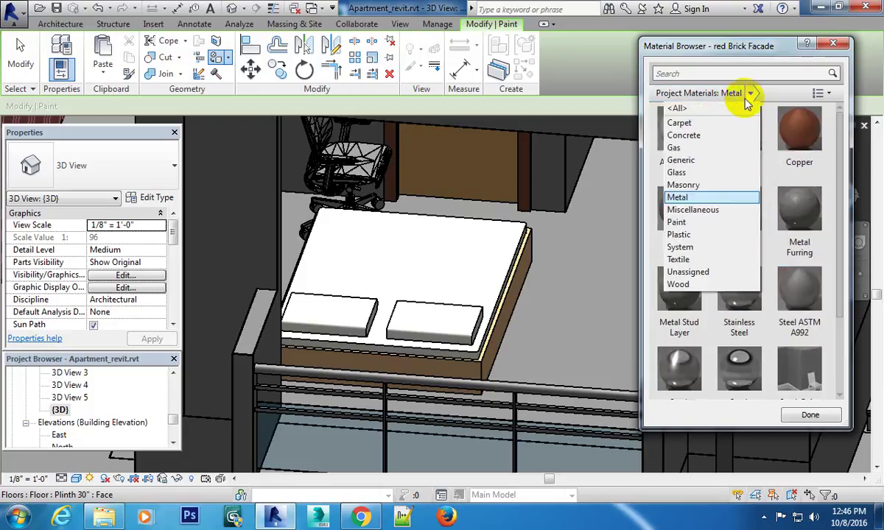
pyautogui.click(710, 123)
pyautogui.click(755, 99)
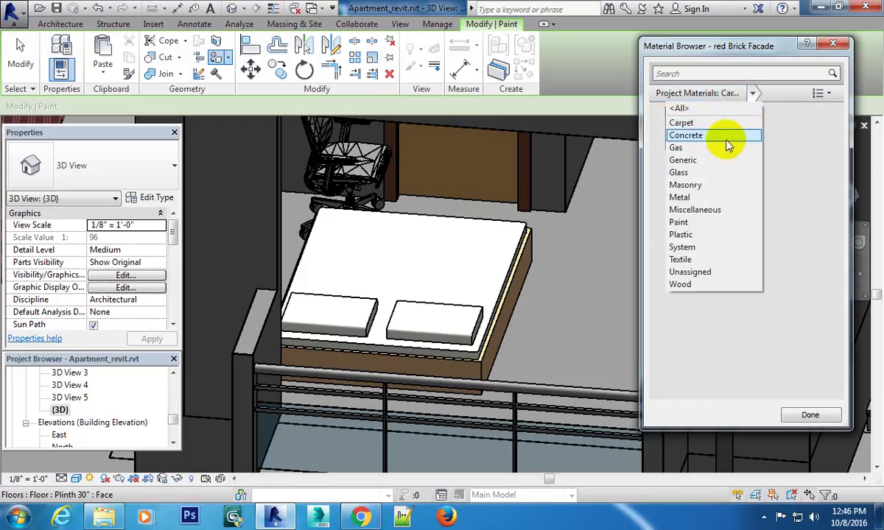
pyautogui.click(725, 135)
pyautogui.click(756, 93)
pyautogui.click(734, 151)
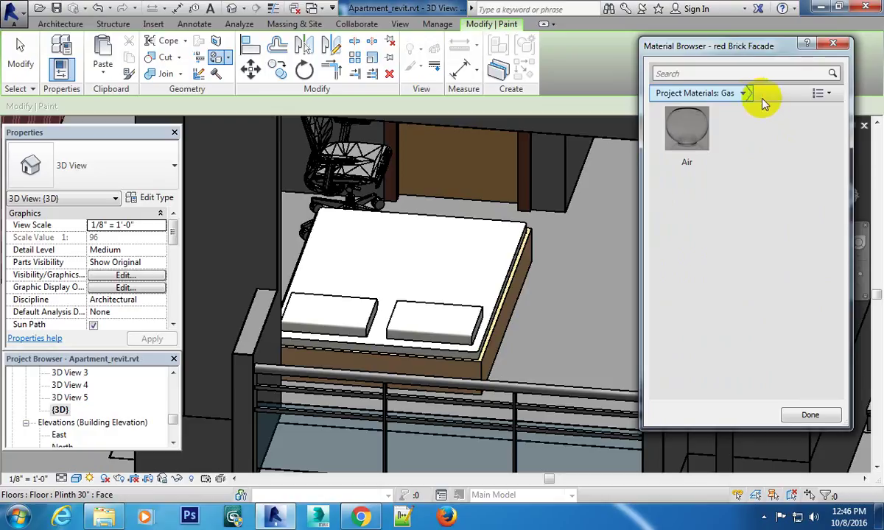
pyautogui.click(743, 93)
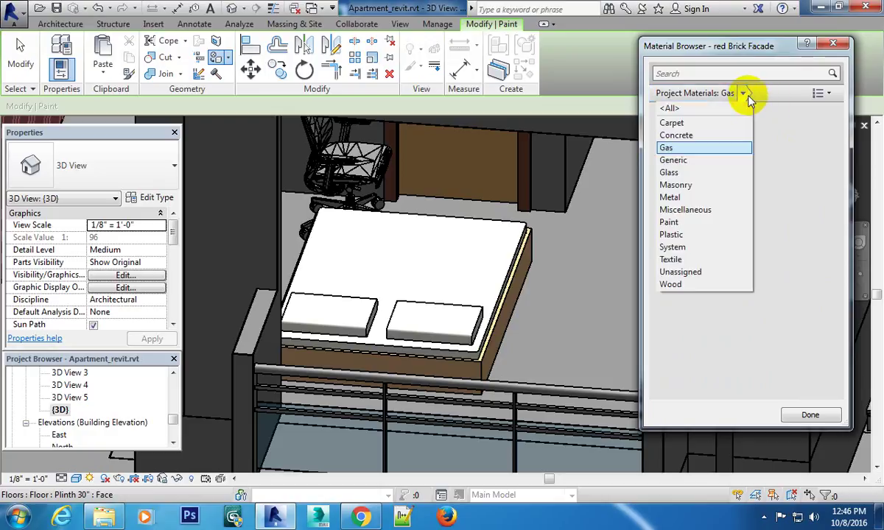
pyautogui.click(728, 160)
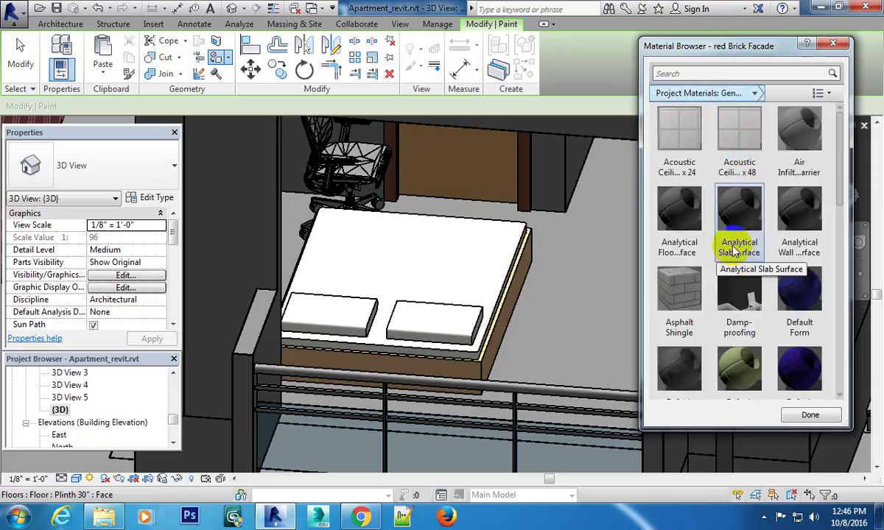
# Scroll through the Generic material thumbnails and show the display and sorting options.
pyautogui.scroll(-1, 737, 236)
pyautogui.scroll(-2, 709, 286)
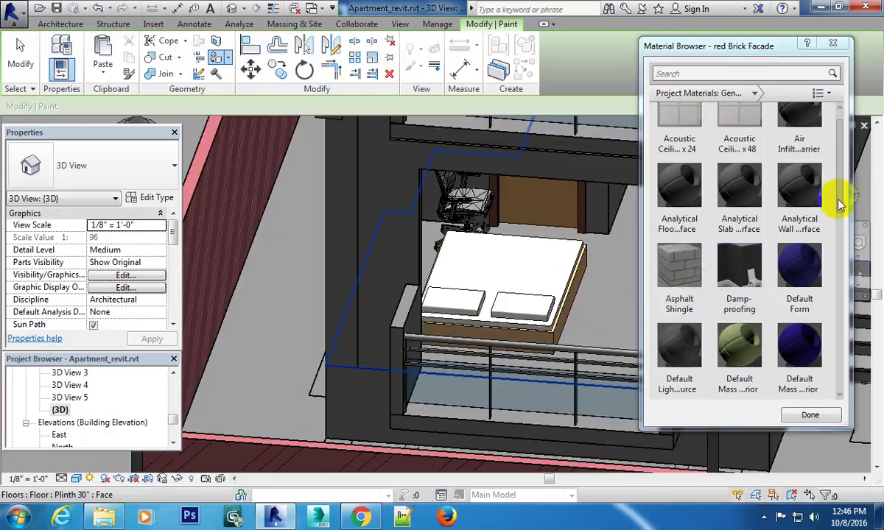
pyautogui.moveTo(840, 201); pyautogui.dragTo(852, 313)
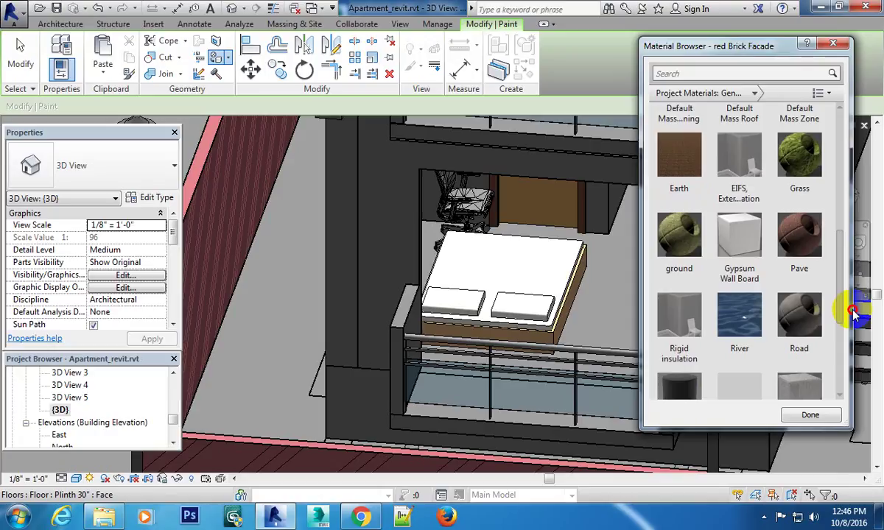
pyautogui.moveTo(851, 313)
pyautogui.mouseDown()
pyautogui.moveTo(859, 376)
pyautogui.moveTo(852, 390)
pyautogui.moveTo(852, 157)
pyautogui.mouseUp()
pyautogui.click(755, 93)
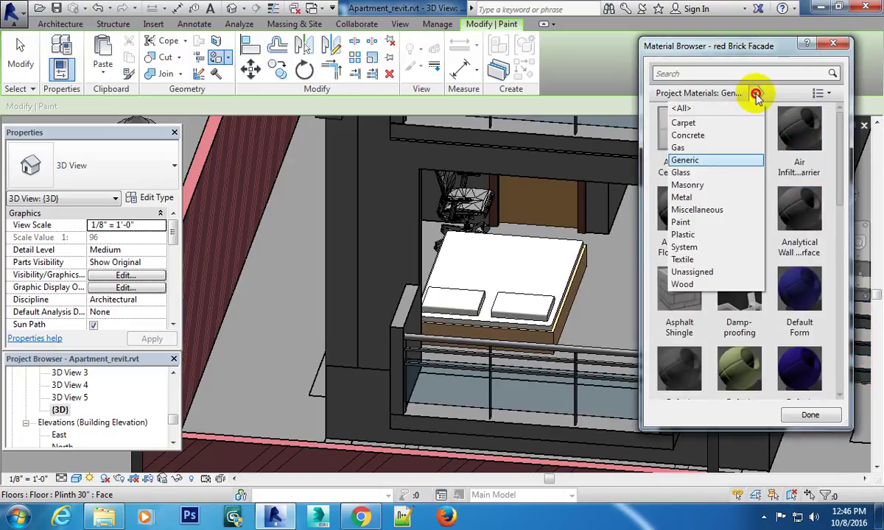
pyautogui.click(821, 93)
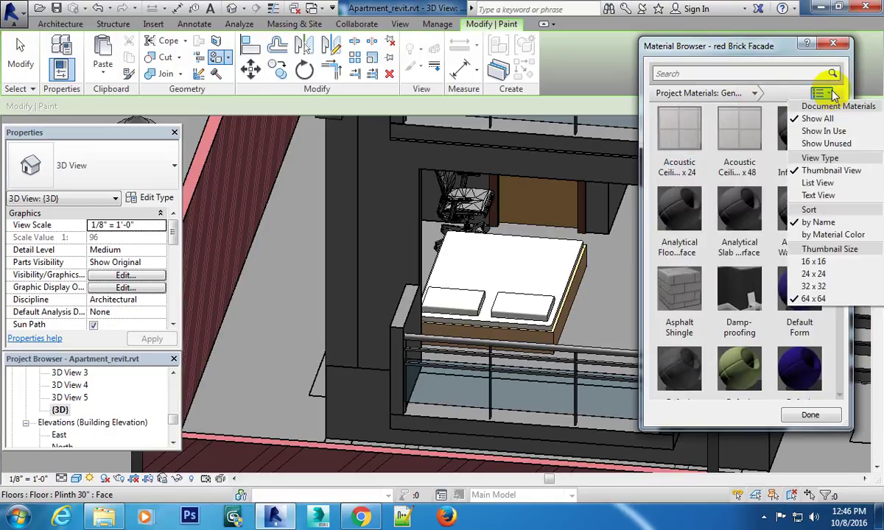
# Show only Paint materials, then close the Material Browser to end painting.
pyautogui.click(754, 94)
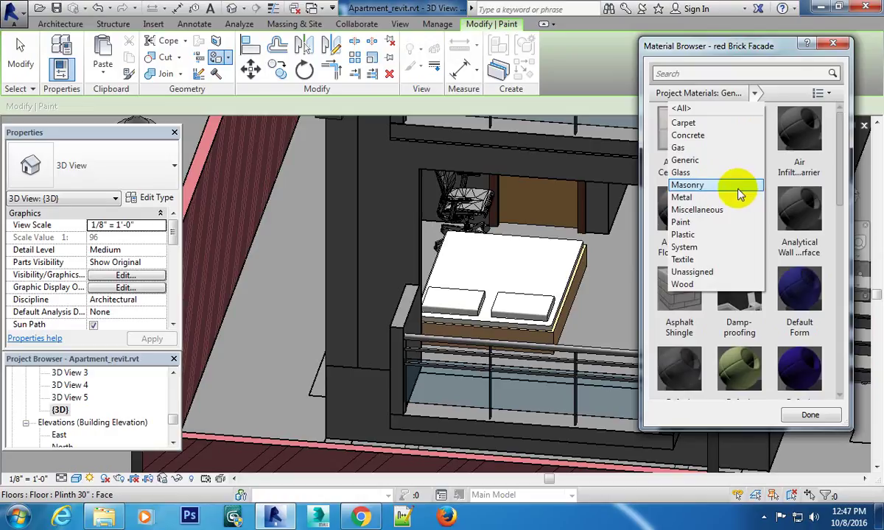
pyautogui.click(729, 222)
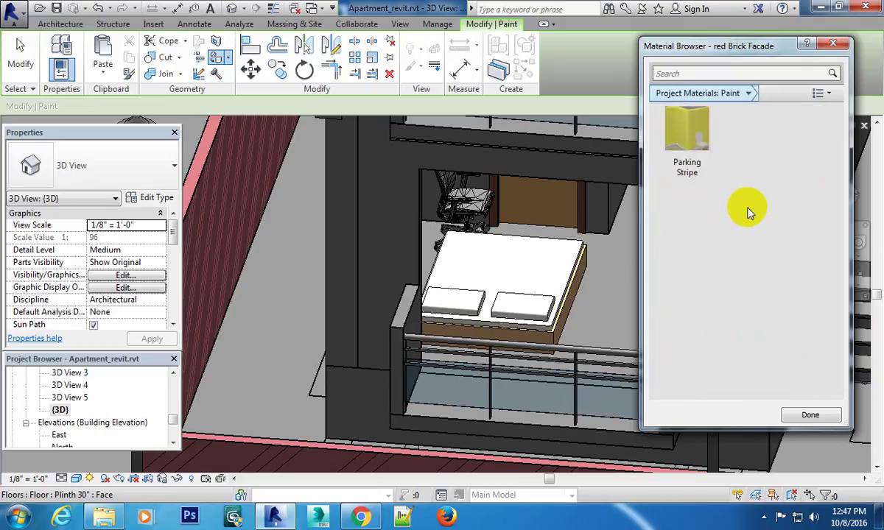
pyautogui.click(748, 93)
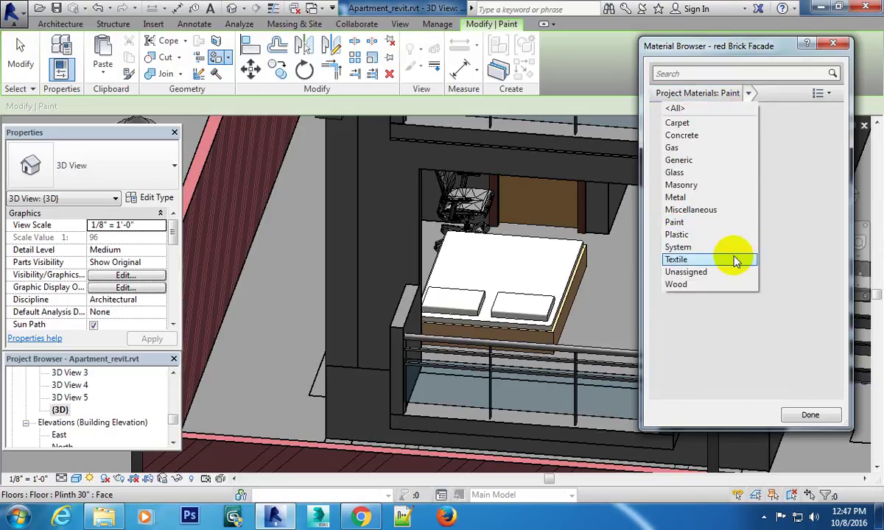
pyautogui.click(759, 50)
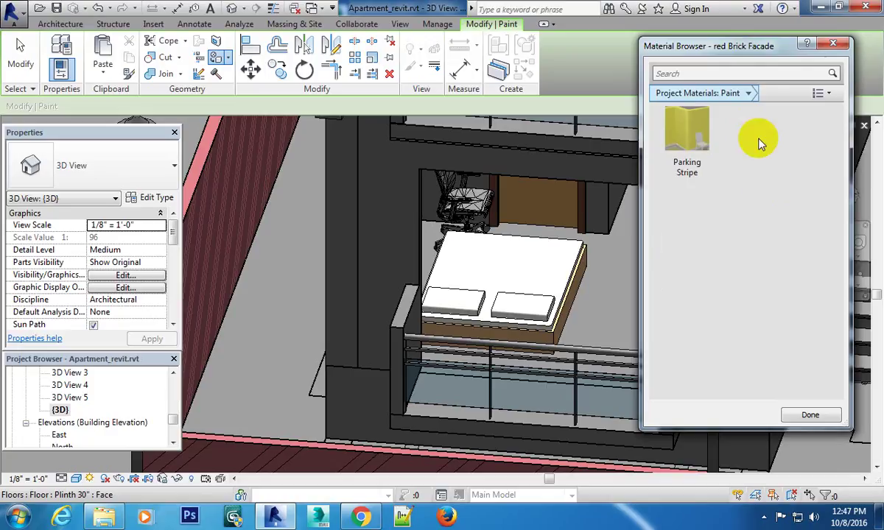
pyautogui.click(749, 93)
pyautogui.click(751, 96)
pyautogui.click(749, 94)
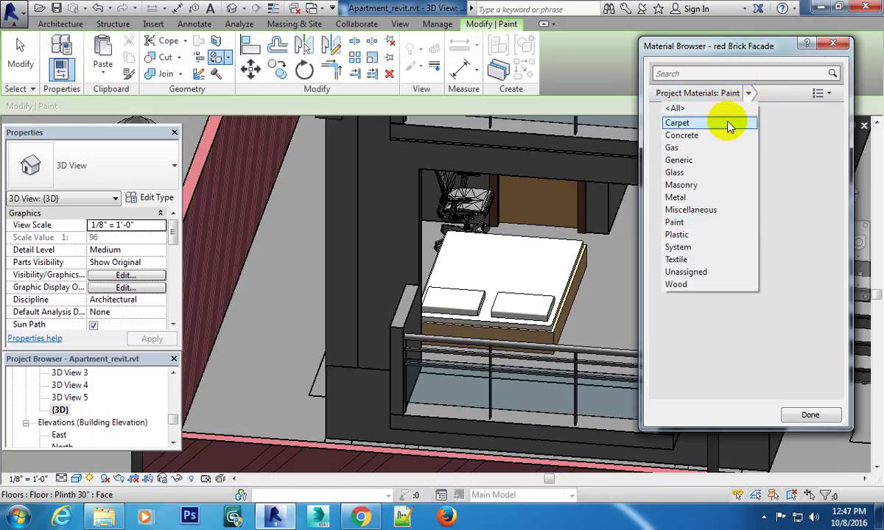
pyautogui.click(831, 44)
pyautogui.click(833, 44)
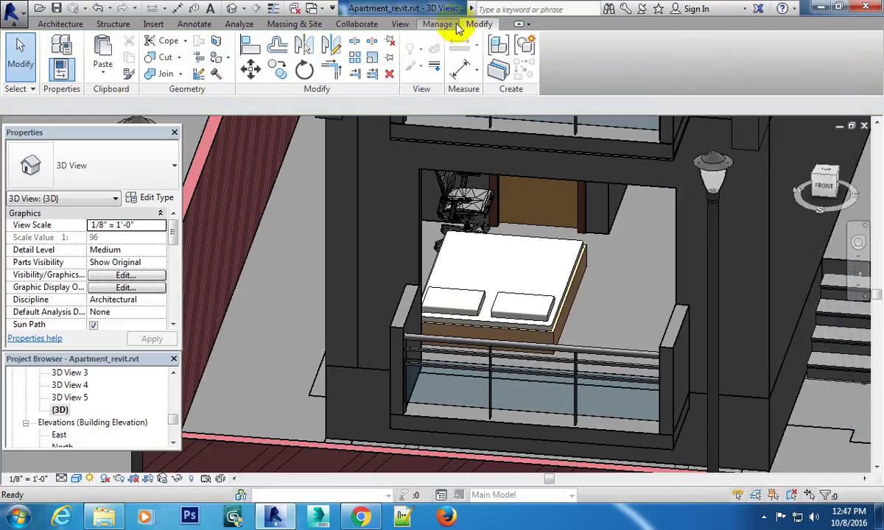
pyautogui.click(401, 24)
# Open the project Materials from Manage and bring up the create-material options.
pyautogui.click(437, 24)
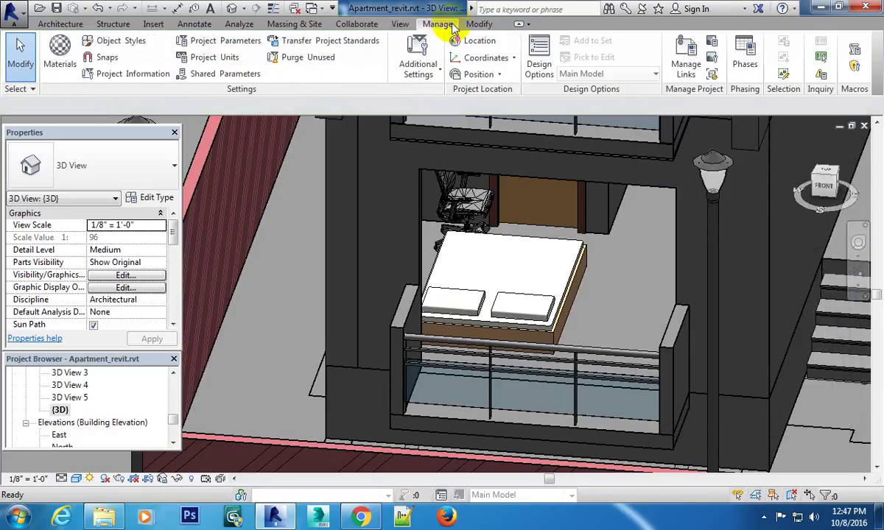
pyautogui.click(65, 51)
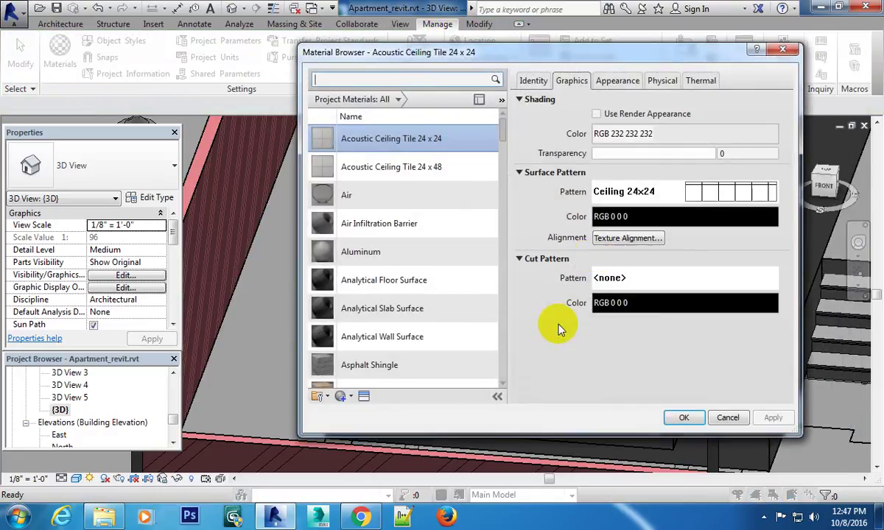
pyautogui.click(398, 98)
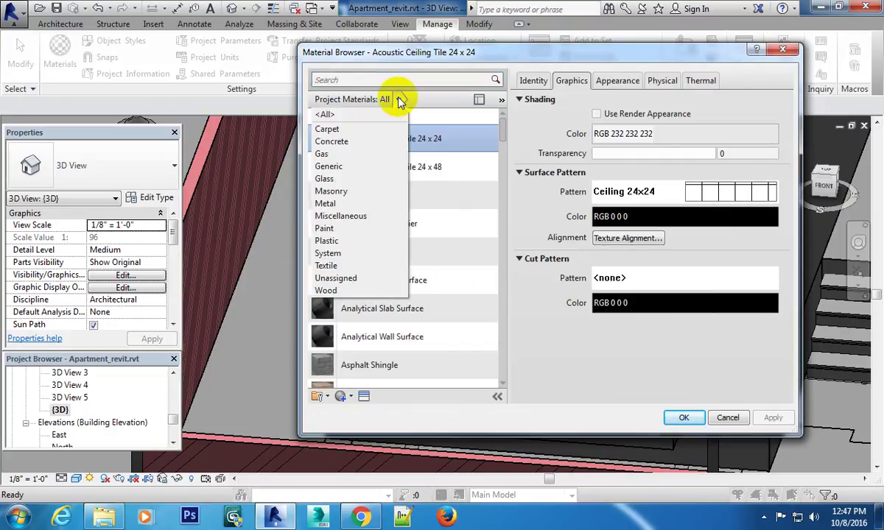
pyautogui.click(342, 397)
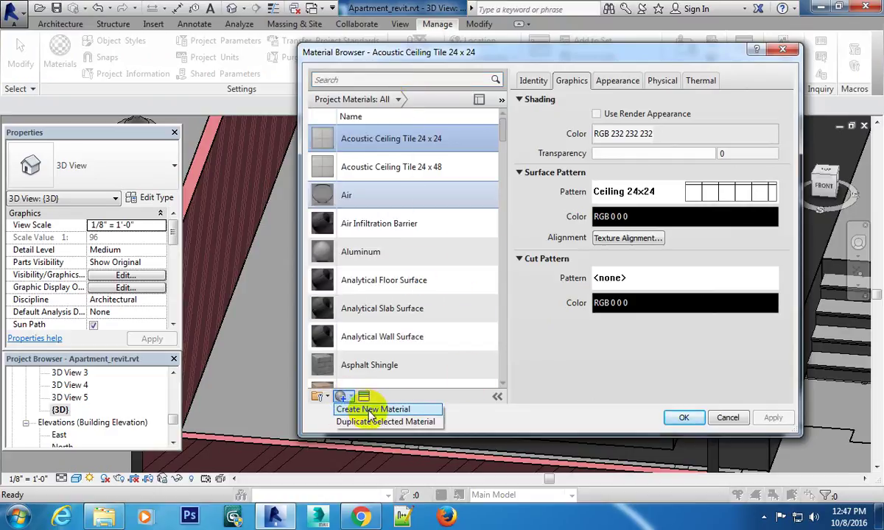
# Create a new material named 'Floor Tiles' and show its Appearance properties.
pyautogui.click(371, 409)
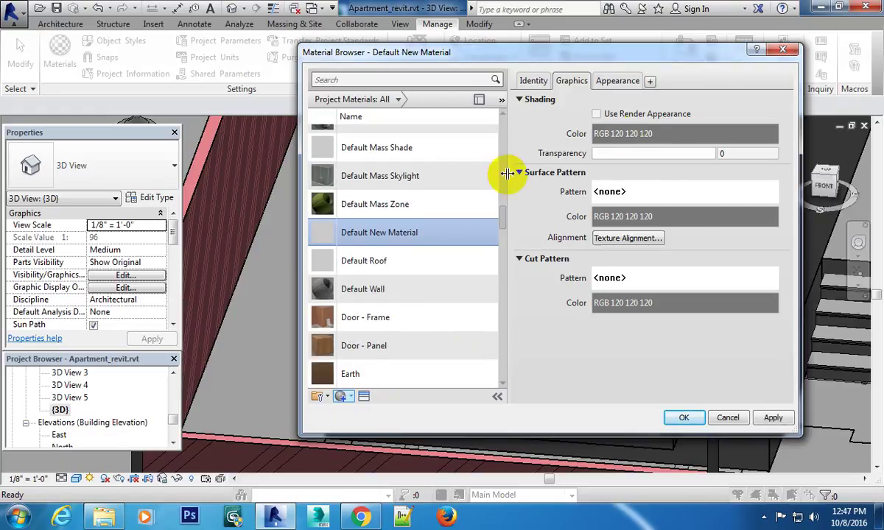
pyautogui.rightClick(388, 230)
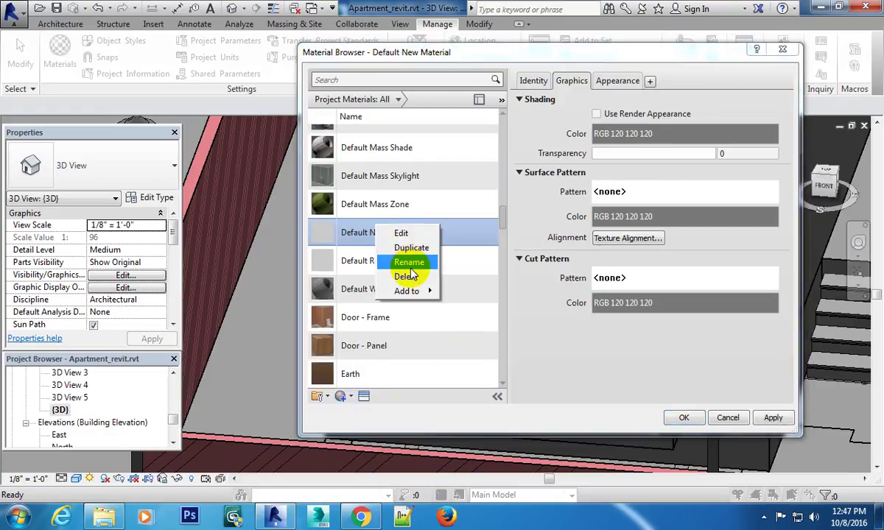
pyautogui.click(410, 264)
pyautogui.write('F')
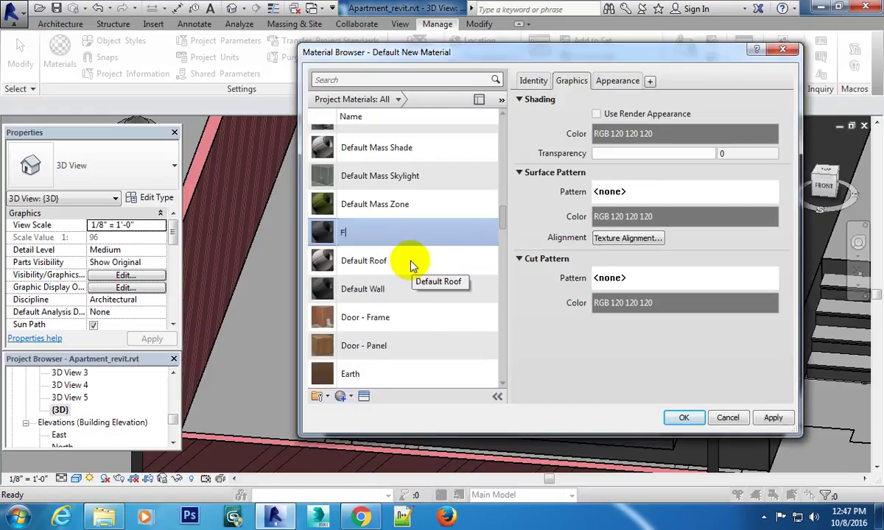
pyautogui.write('loor ')
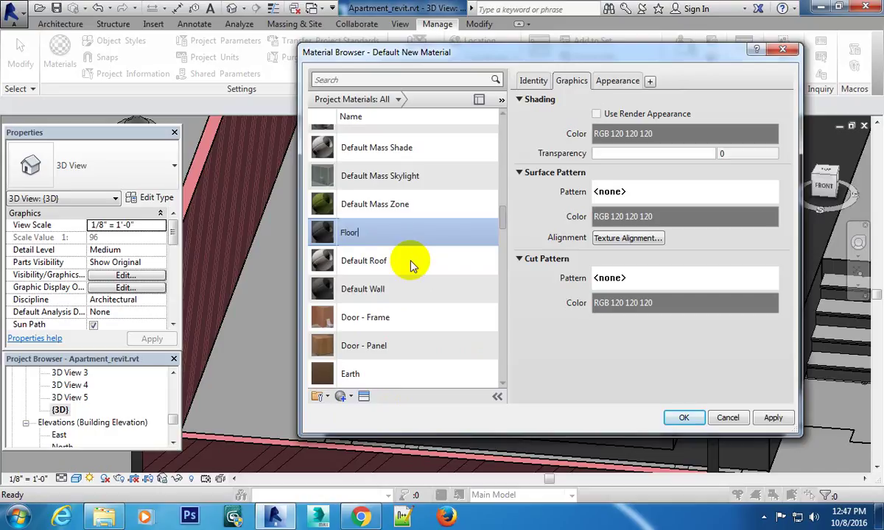
pyautogui.write('Tile')
pyautogui.write('s')
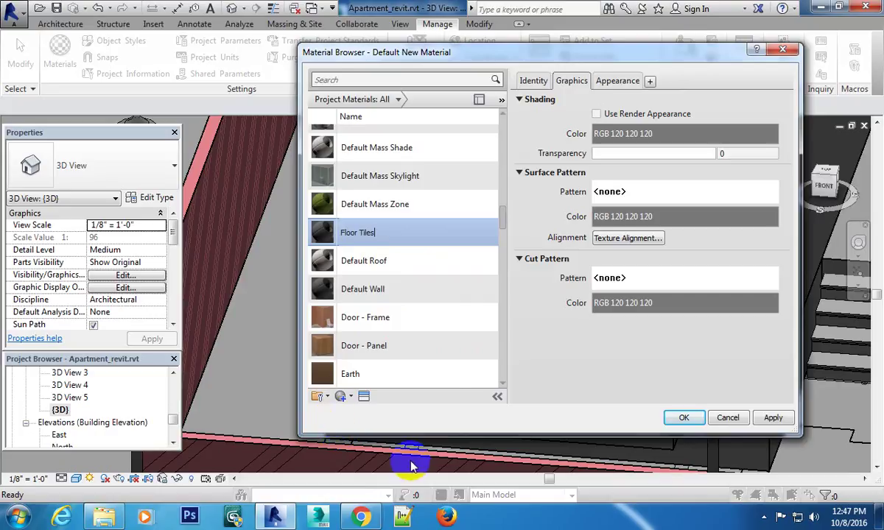
pyautogui.click(611, 82)
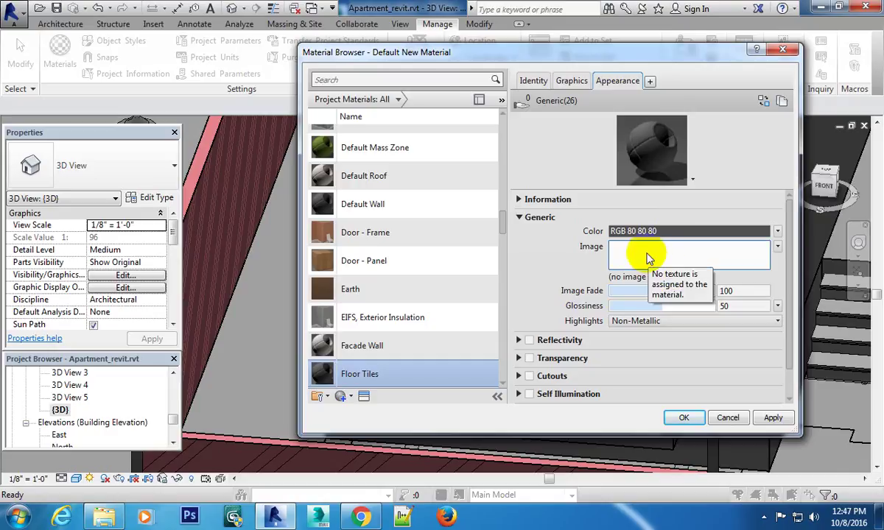
pyautogui.click(360, 516)
# Search Google Images for 'floor tiles texture' and scroll through the results.
pyautogui.moveTo(229, 64); pyautogui.dragTo(22, 109)
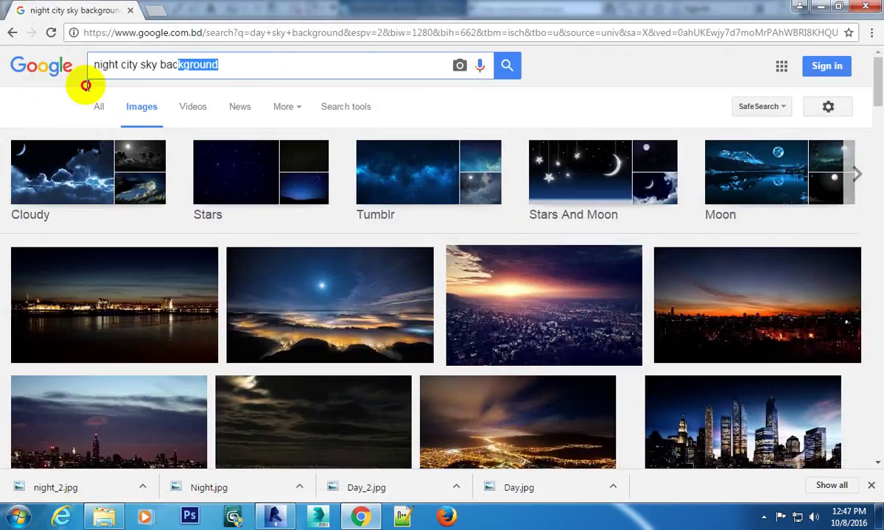
pyautogui.write('fl')
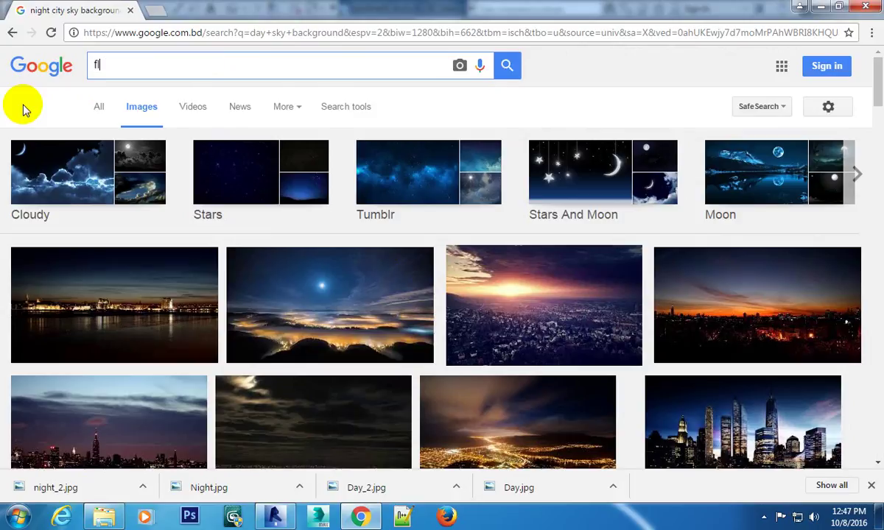
pyautogui.write('les')
pyautogui.press('Return')
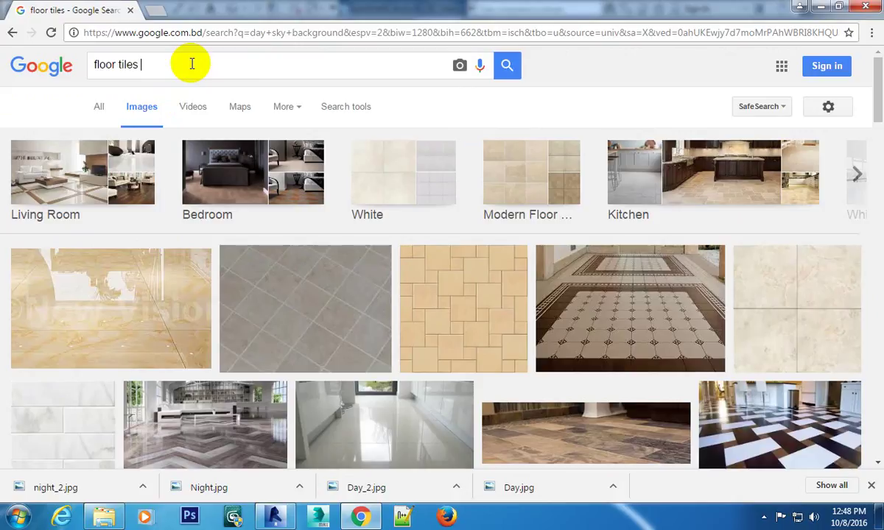
pyautogui.write('texture')
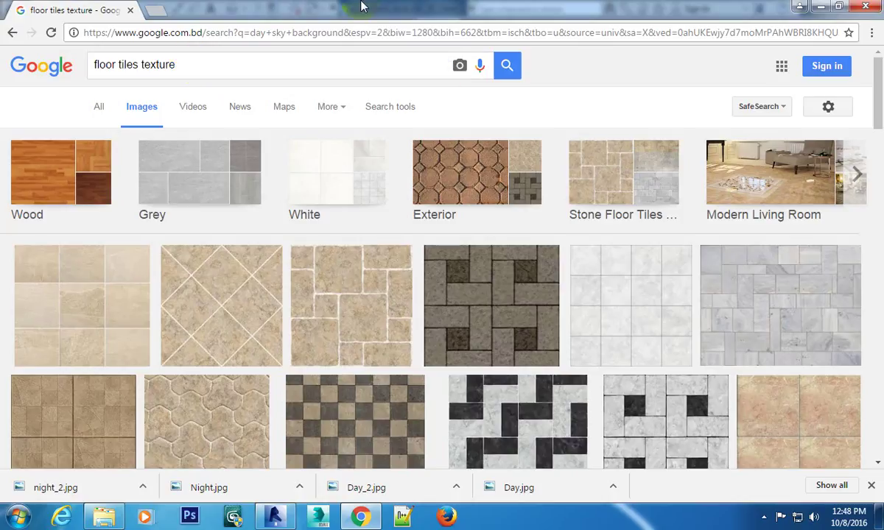
pyautogui.moveTo(82, 304)
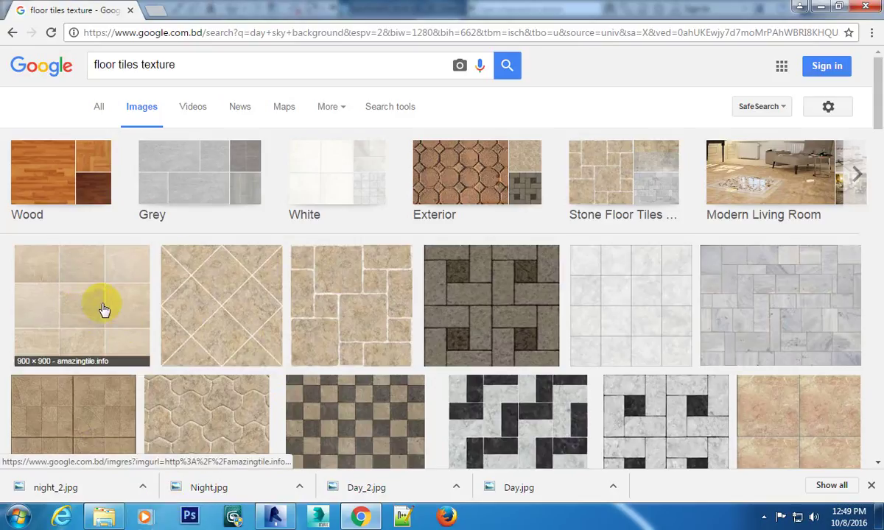
pyautogui.scroll(-3, 102, 305)
pyautogui.scroll(-2, 221, 280)
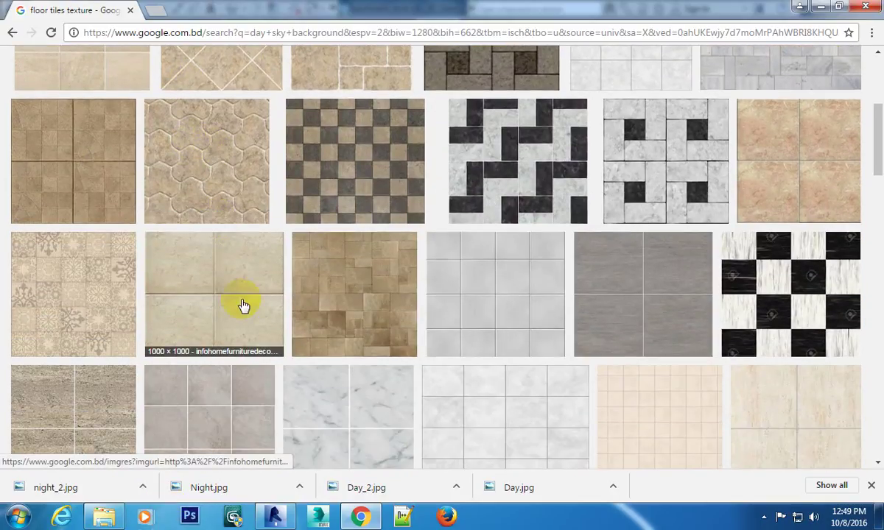
# Preview the beige marble four-tile floor texture from infohomefurnituredecorating.com.
pyautogui.click(237, 293)
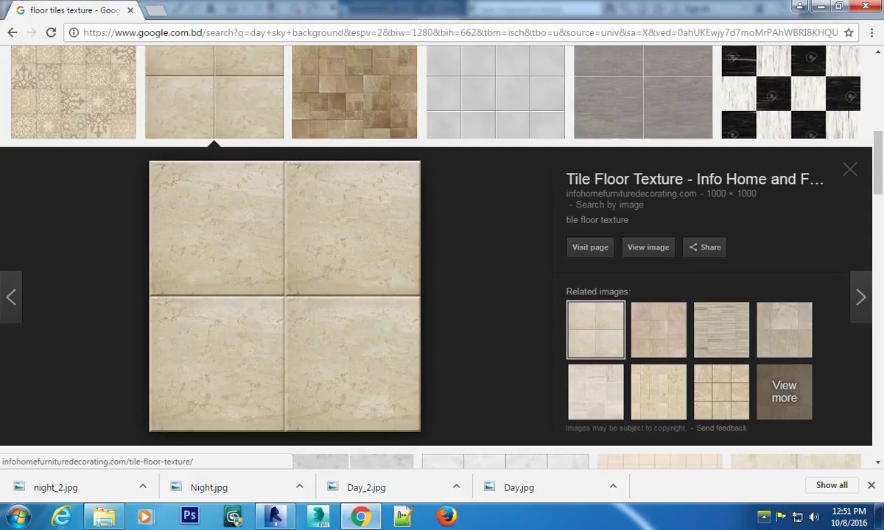
# Save the full-size tile-floor-texture.jpg from Chrome into the MAPS folder, then return to Revit.
pyautogui.click(644, 248)
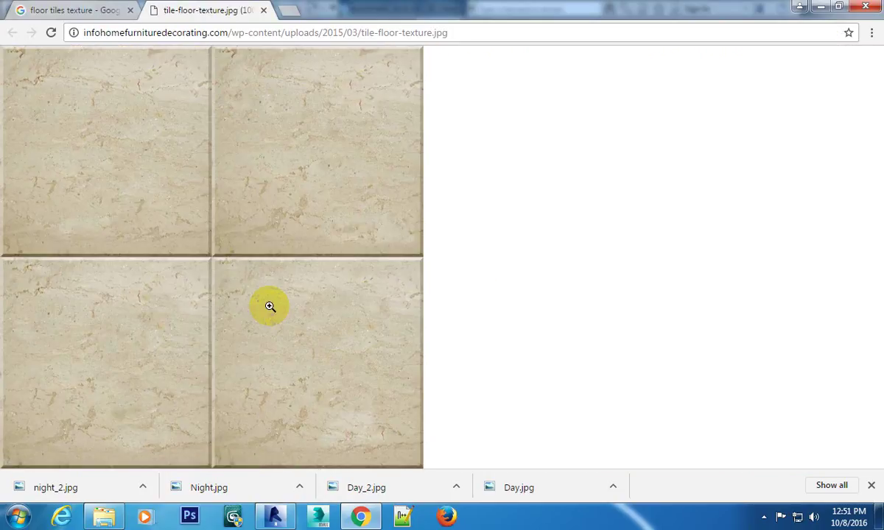
pyautogui.click(291, 282)
pyautogui.rightClick(312, 216)
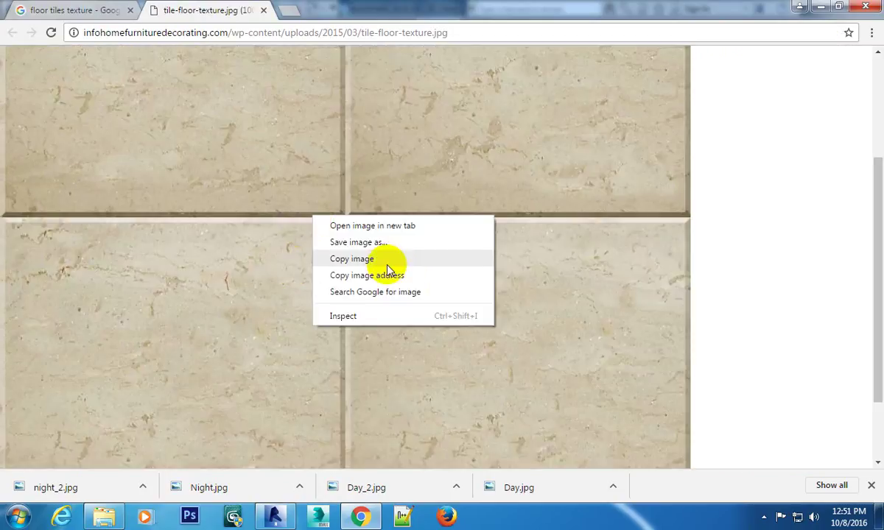
pyautogui.click(401, 249)
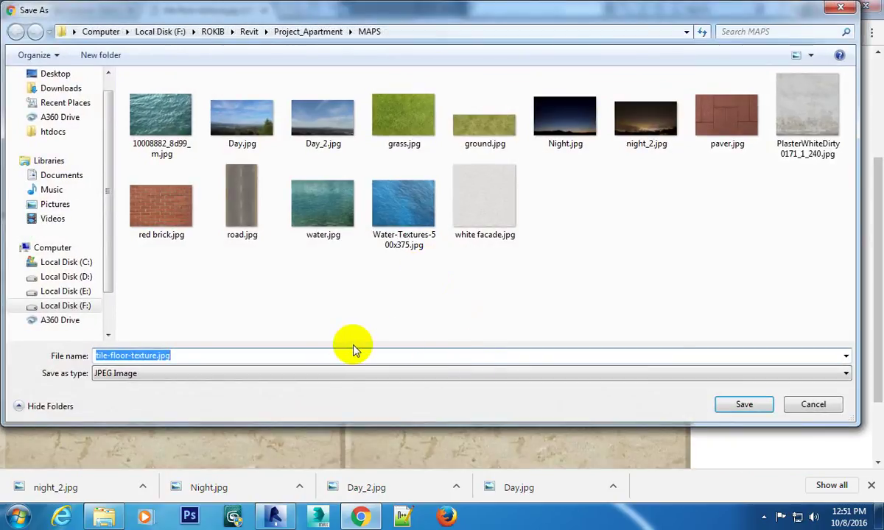
pyautogui.click(744, 405)
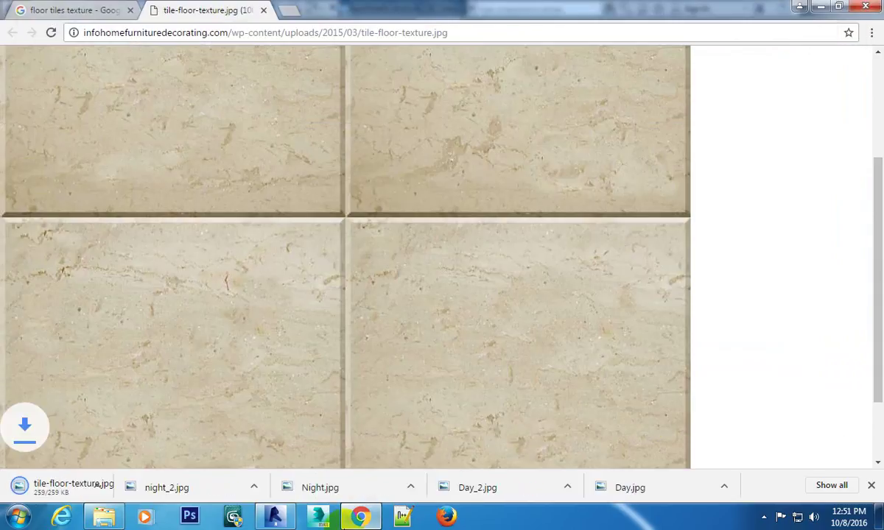
pyautogui.click(285, 522)
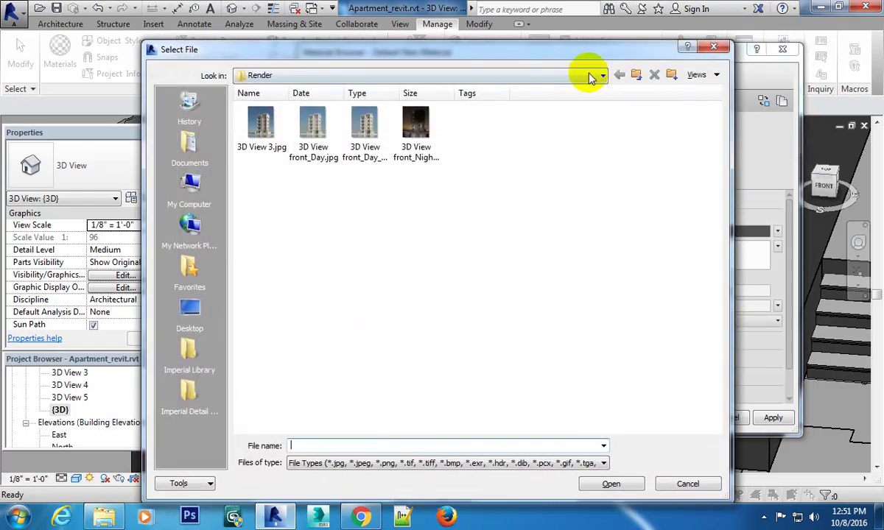
# Go up from the Render folder into MAPS and load tile-floor-texture.jpg as the Floor Tiles image.
pyautogui.click(591, 76)
pyautogui.click(641, 158)
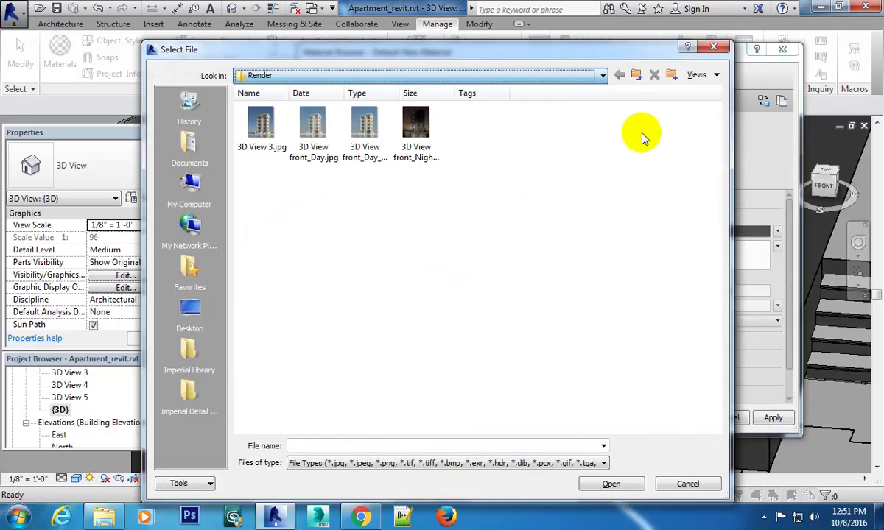
pyautogui.click(636, 75)
pyautogui.doubleClick(313, 127)
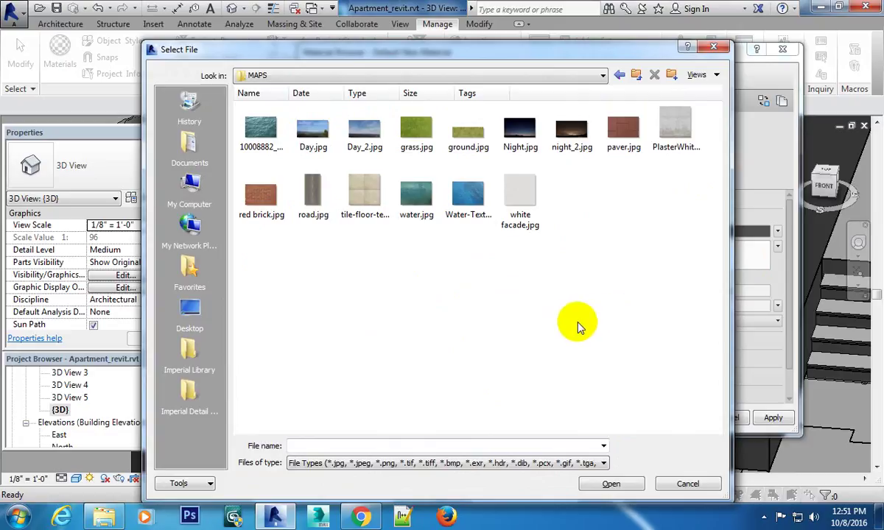
pyautogui.click(364, 195)
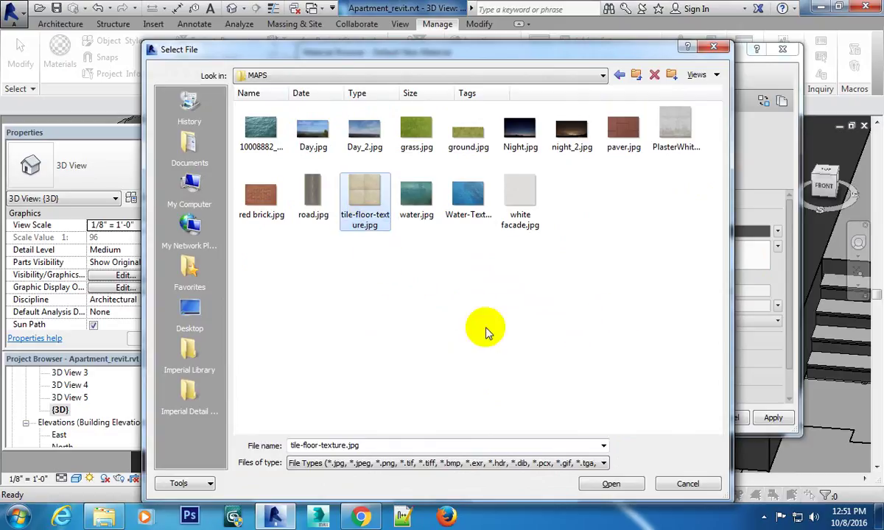
pyautogui.click(612, 484)
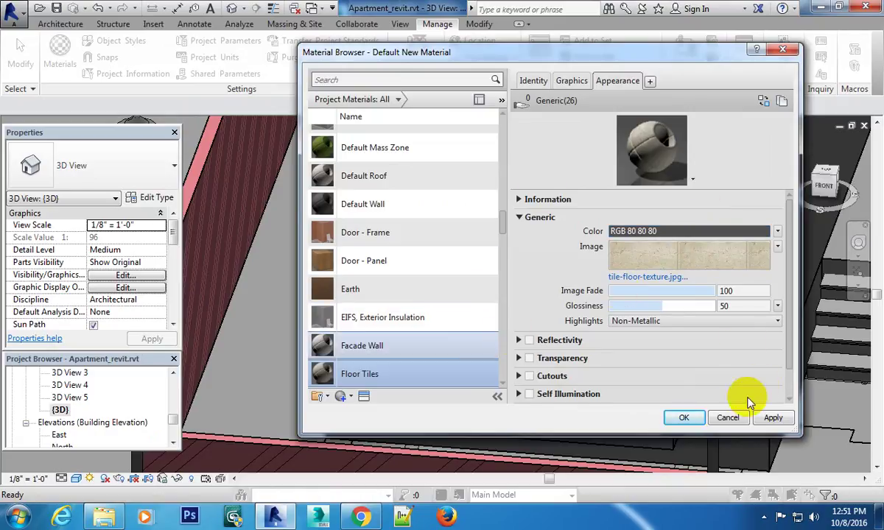
# Turn on Floor Tiles reflectivity with Direct 23 and Oblique 29.
pyautogui.click(530, 341)
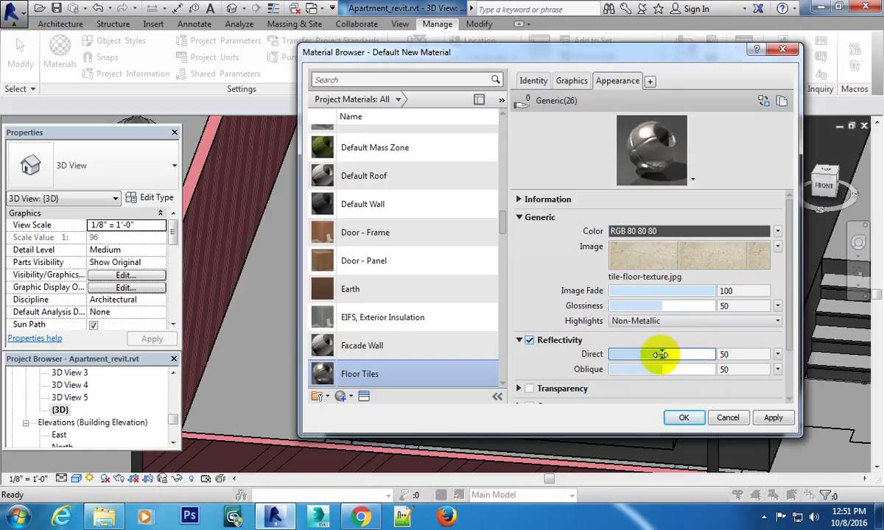
pyautogui.moveTo(657, 355); pyautogui.dragTo(637, 355)
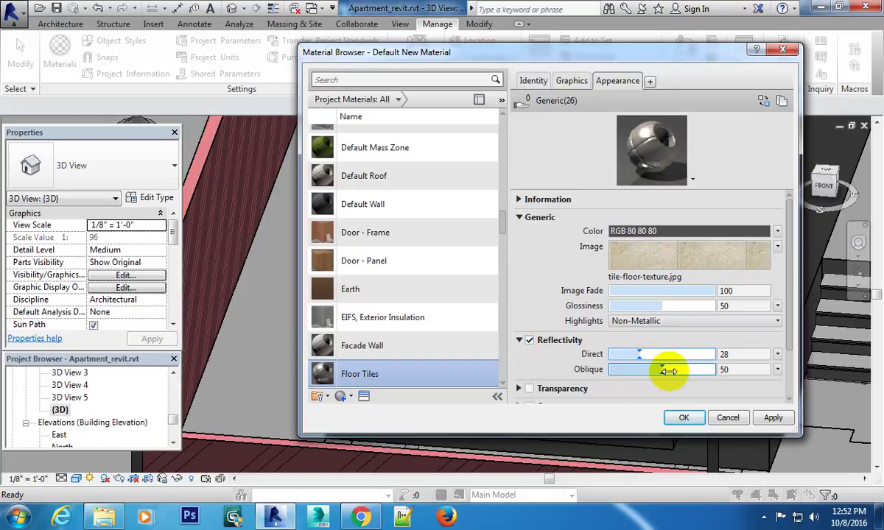
pyautogui.click(634, 355)
pyautogui.click(633, 355)
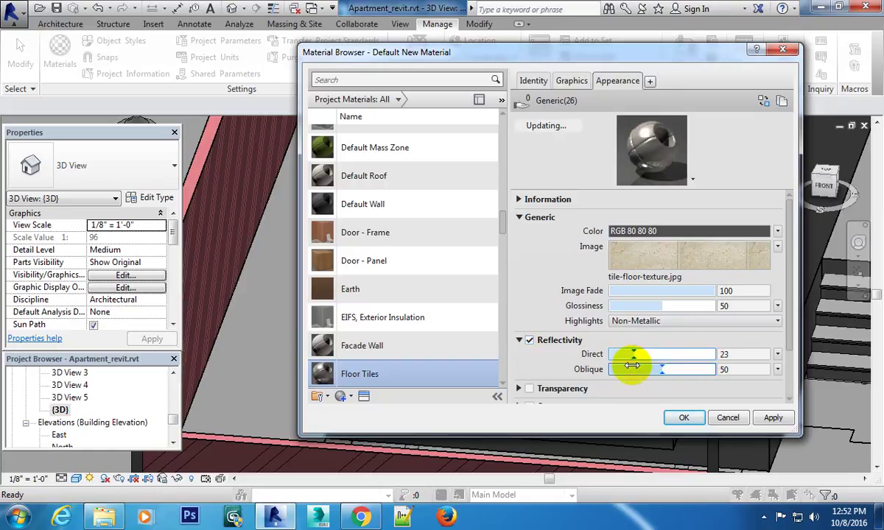
pyautogui.click(654, 369)
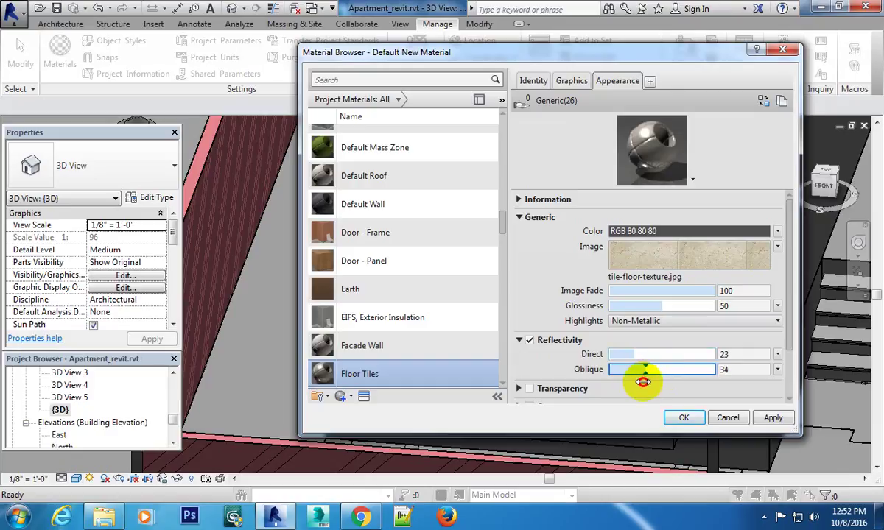
pyautogui.moveTo(649, 376); pyautogui.dragTo(640, 377)
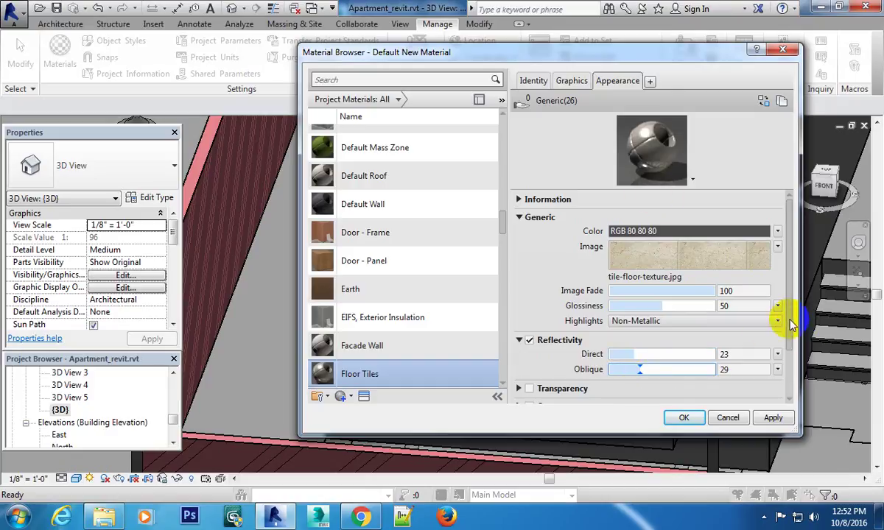
# Enable Bump using tile-floor-texture.jpg and close the Material Browser with OK.
pyautogui.scroll(-3, 785, 335)
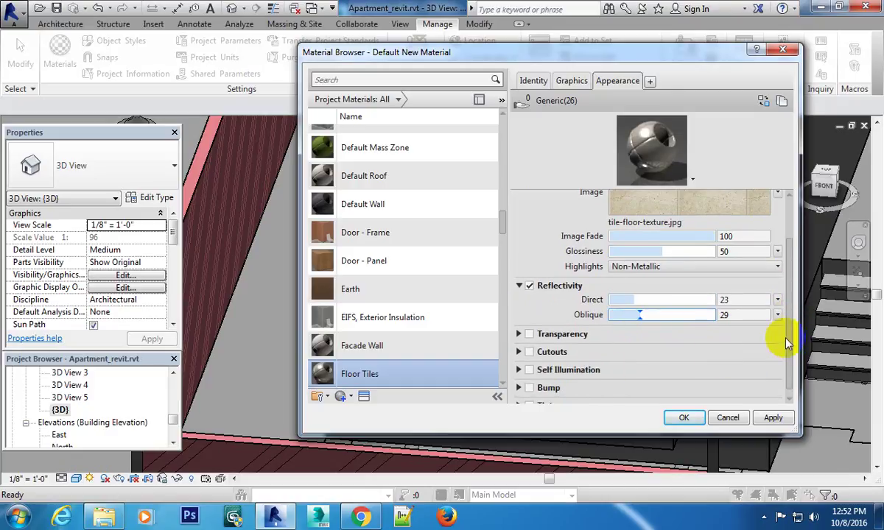
pyautogui.moveTo(788, 353); pyautogui.dragTo(789, 359)
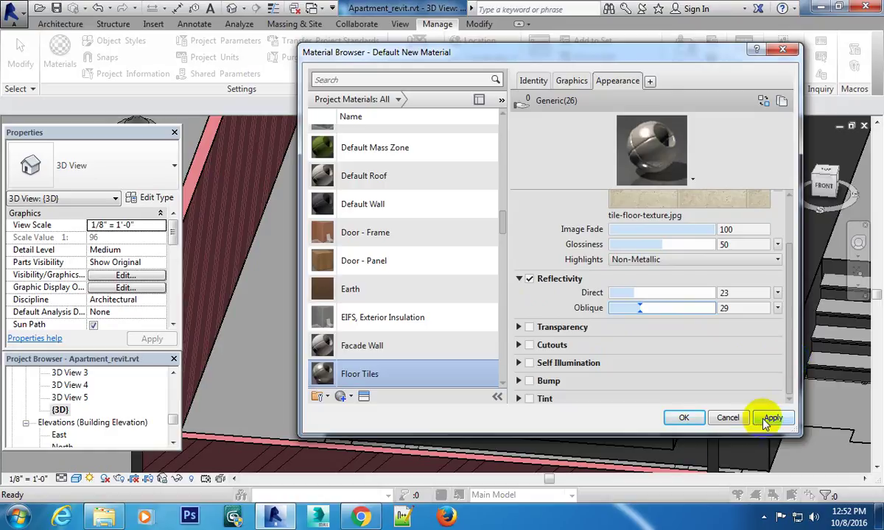
pyautogui.click(528, 381)
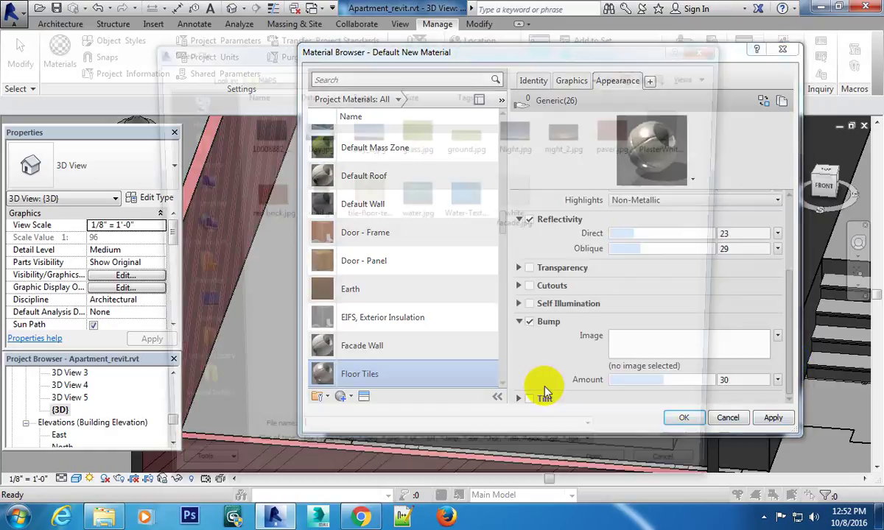
pyautogui.doubleClick(364, 204)
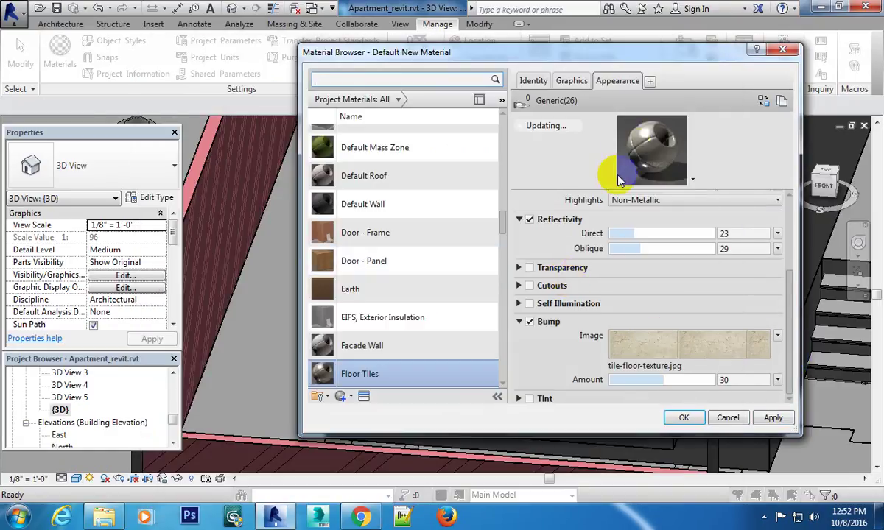
pyautogui.click(682, 417)
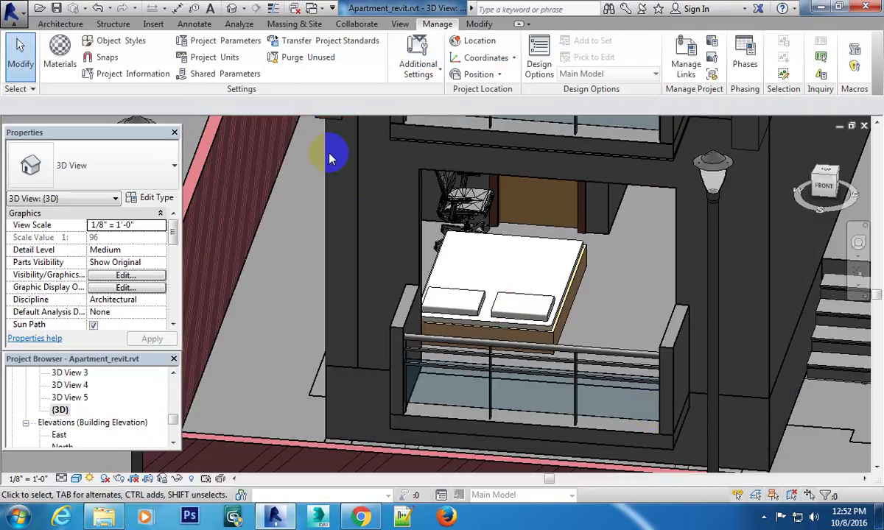
# Paint the bedroom's Plinth 30 floor face with the Floor Tiles material.
pyautogui.click(479, 24)
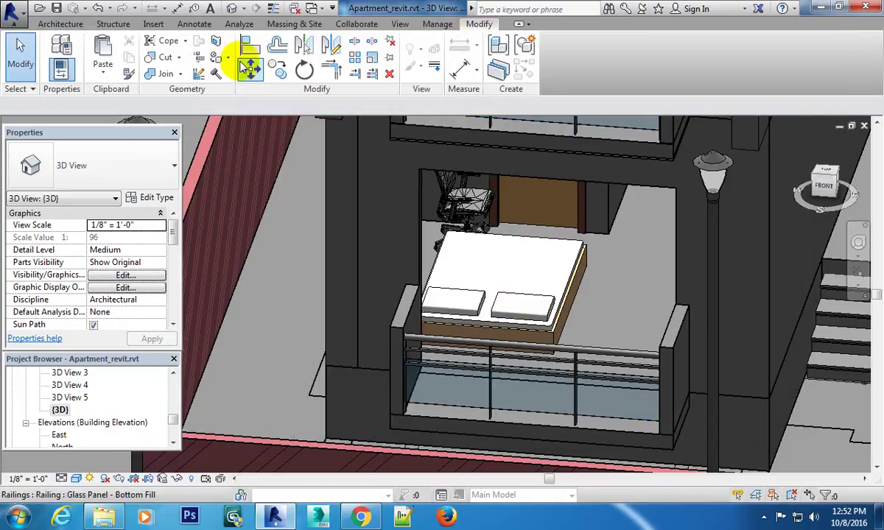
pyautogui.click(227, 58)
pyautogui.click(231, 80)
pyautogui.write('fl')
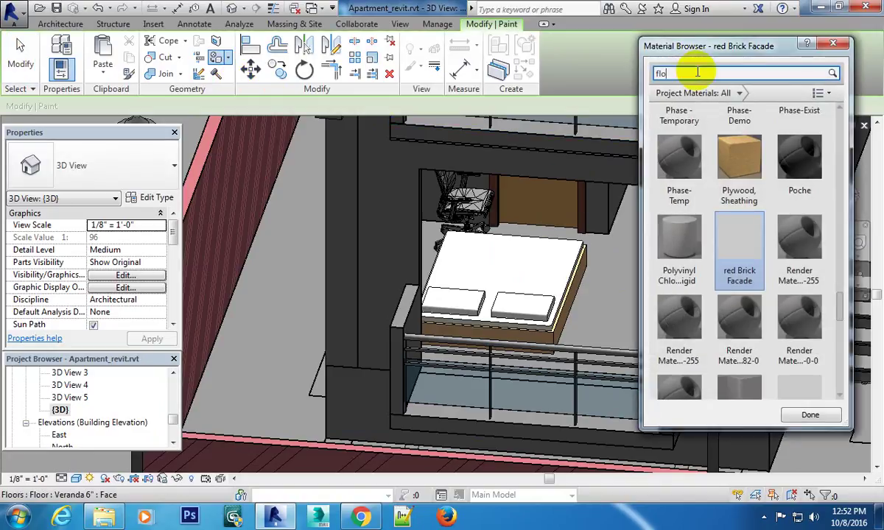
pyautogui.write('or')
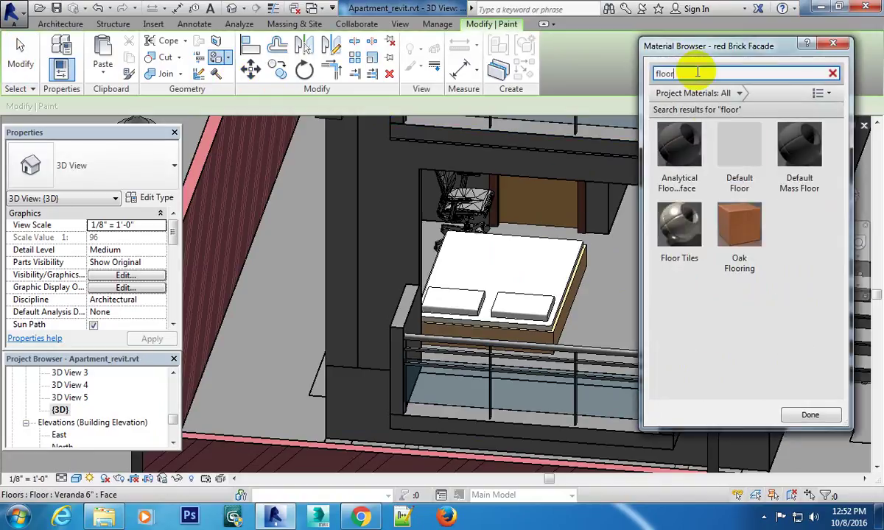
pyautogui.click(675, 221)
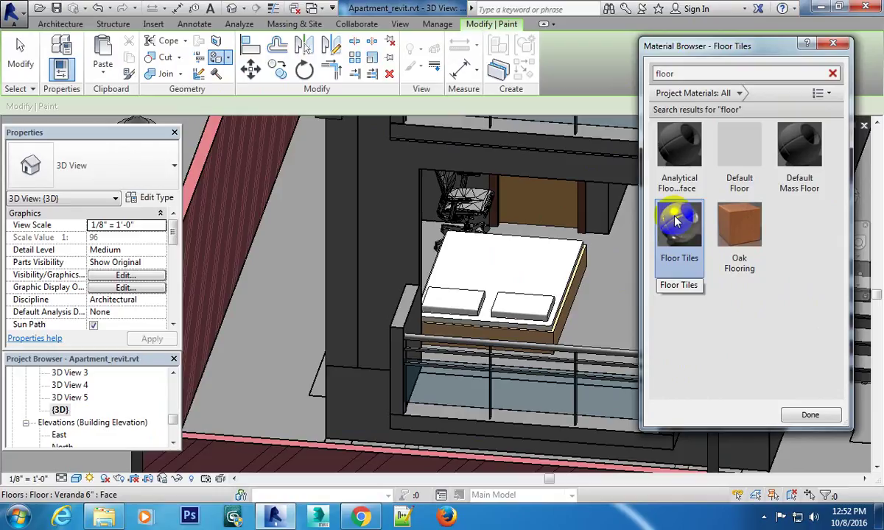
pyautogui.click(571, 275)
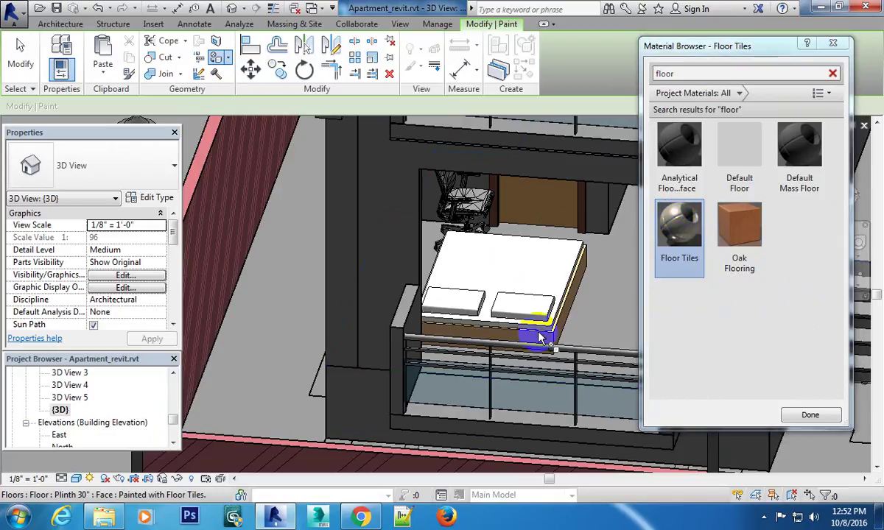
# Switch the view to the Realistic visual style and finish painting.
pyautogui.moveTo(542, 338); pyautogui.dragTo(482, 258, button='middle')
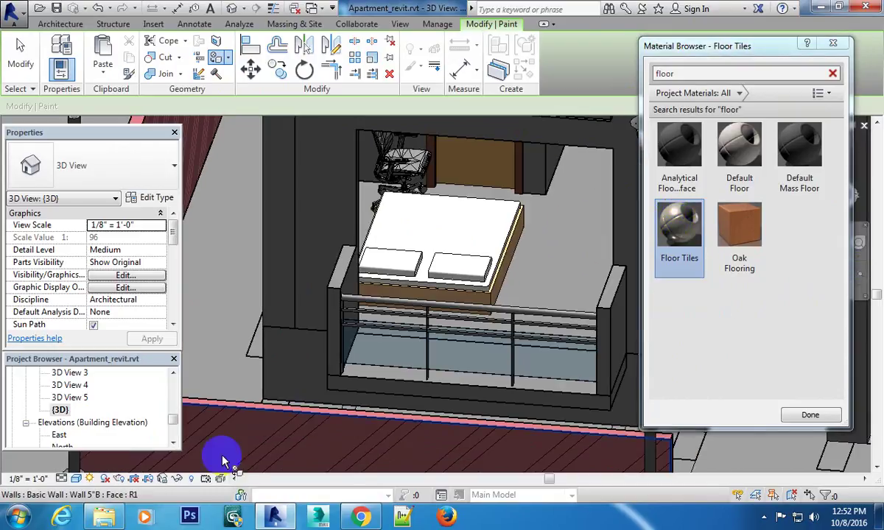
pyautogui.click(77, 479)
pyautogui.click(103, 460)
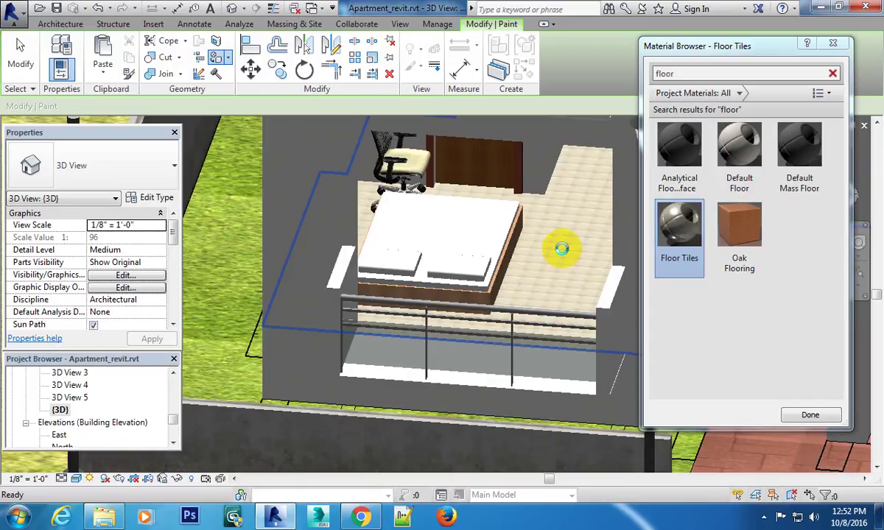
pyautogui.scroll(3, 649, 244)
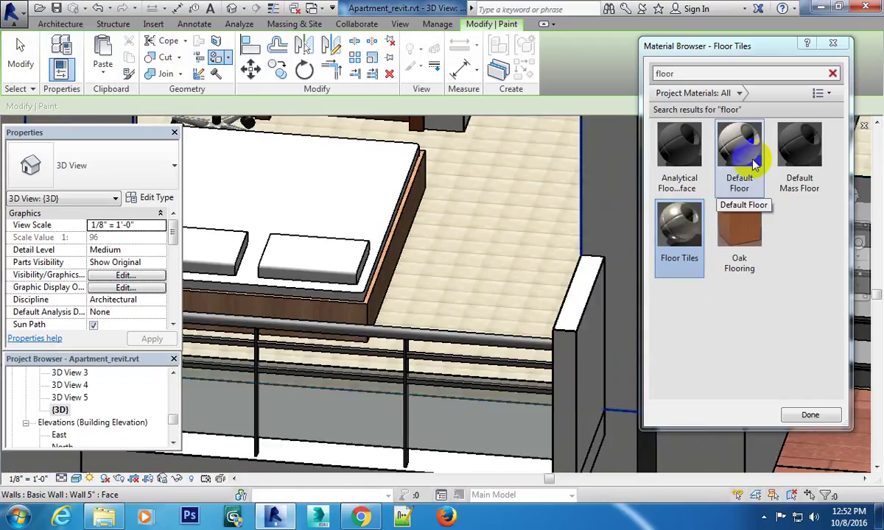
pyautogui.click(809, 415)
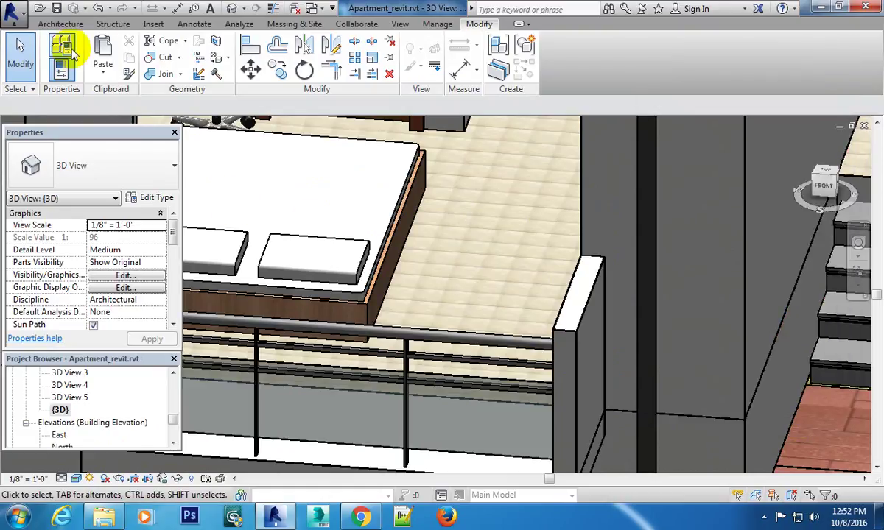
# Open Floor Tiles' appearance in Manage > Materials and choose Edit Image for its tile texture.
pyautogui.click(399, 24)
pyautogui.click(437, 23)
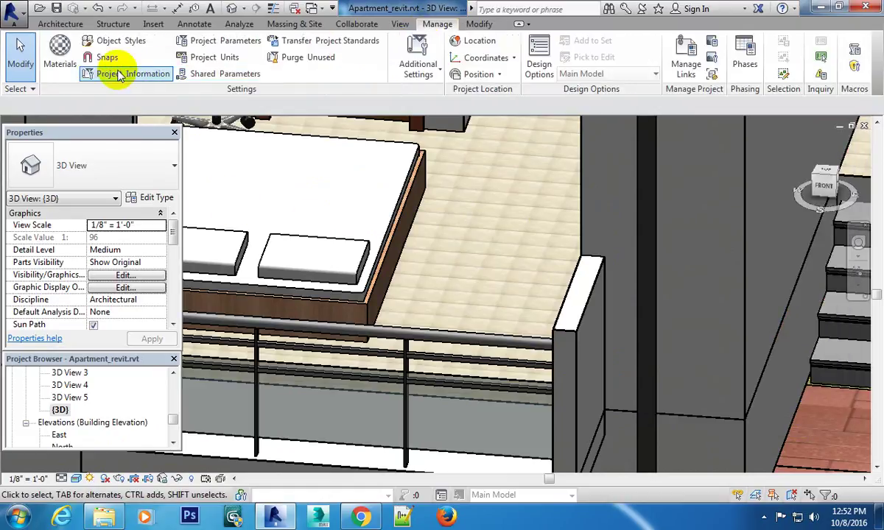
pyautogui.click(59, 50)
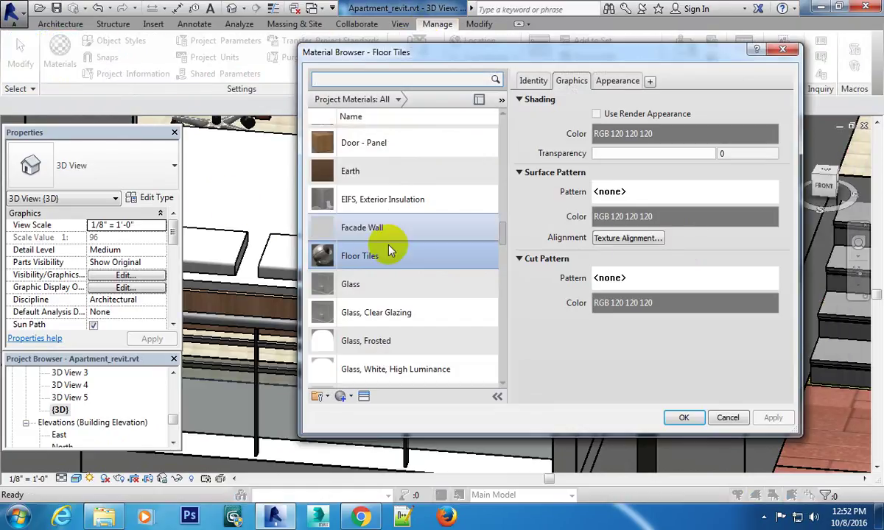
pyautogui.click(618, 82)
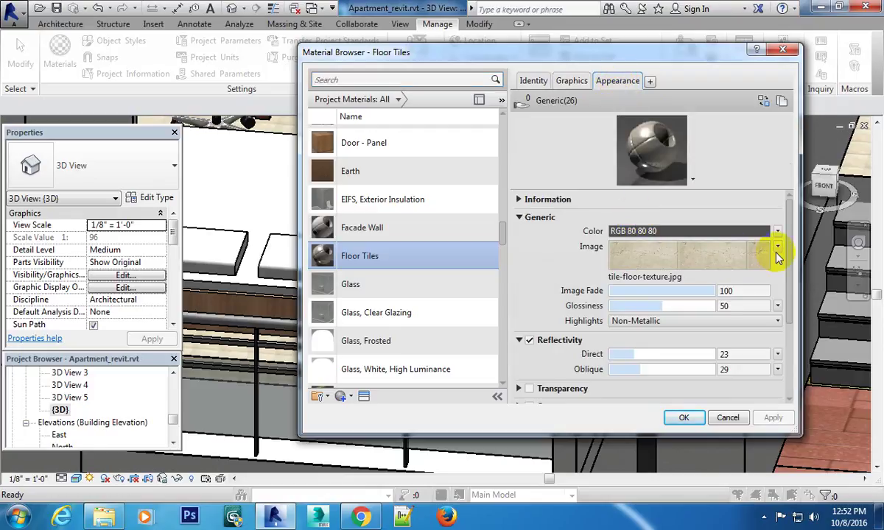
pyautogui.click(776, 250)
pyautogui.click(725, 370)
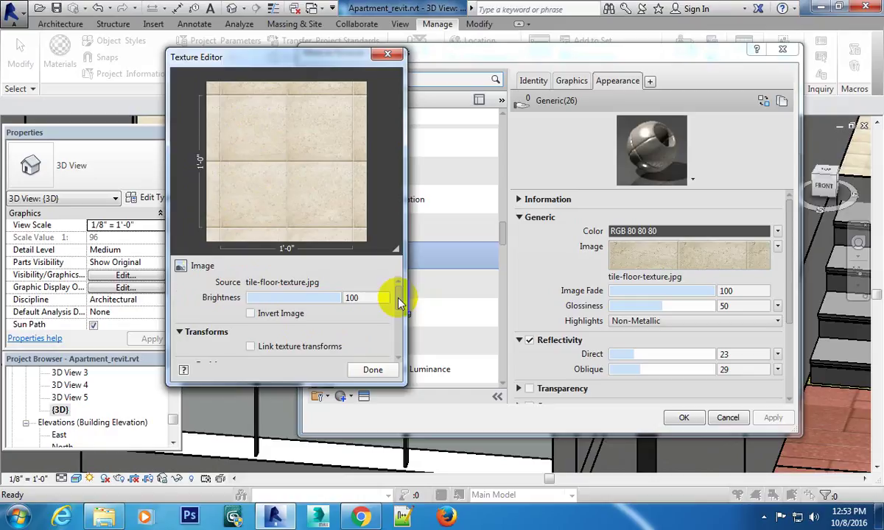
# Set the tile texture sample size to 4'-0" × 4'-0" and apply the Floor Tiles changes.
pyautogui.moveTo(398, 302); pyautogui.dragTo(400, 338)
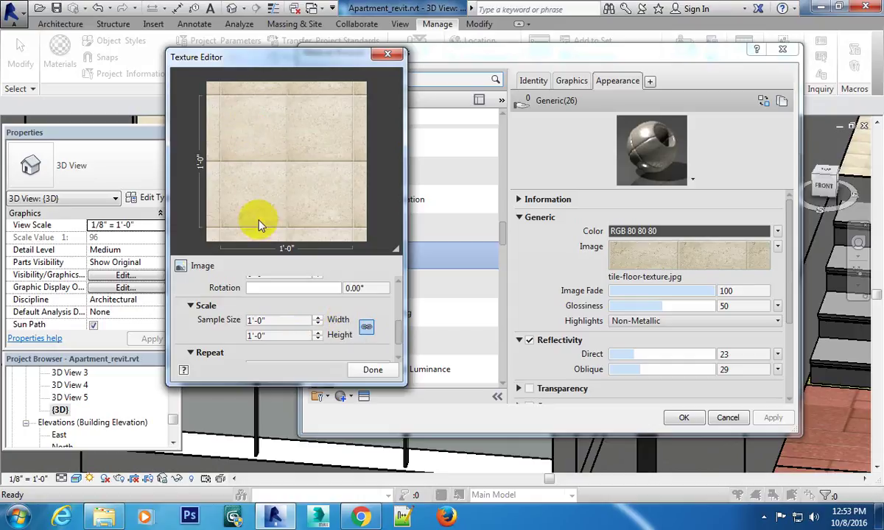
pyautogui.click(286, 319)
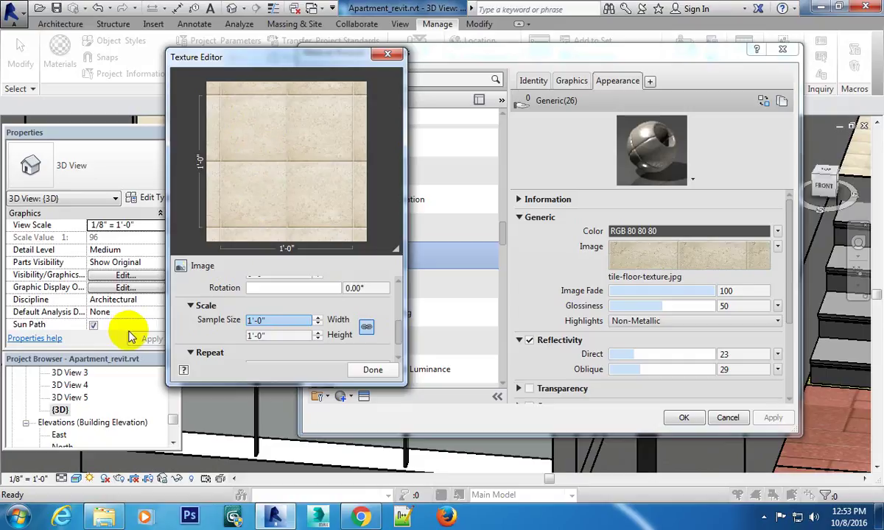
pyautogui.click(286, 321)
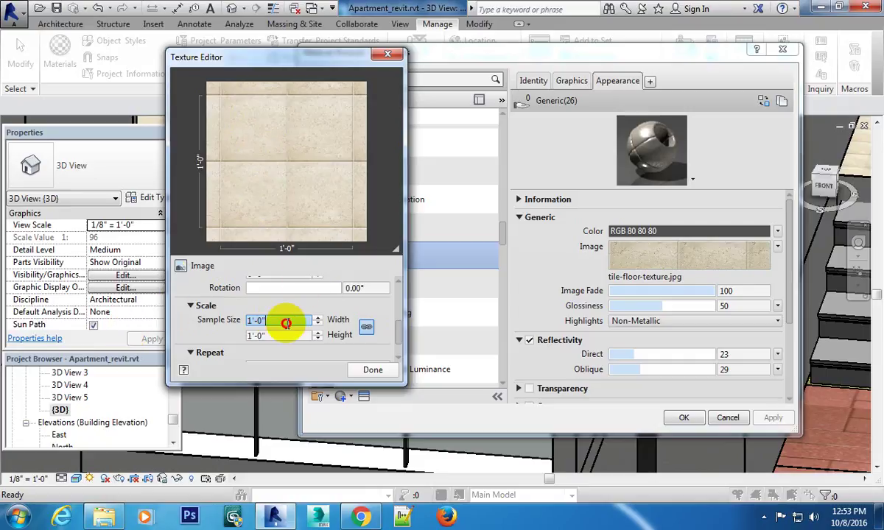
pyautogui.moveTo(282, 320); pyautogui.dragTo(234, 324)
pyautogui.write("4'")
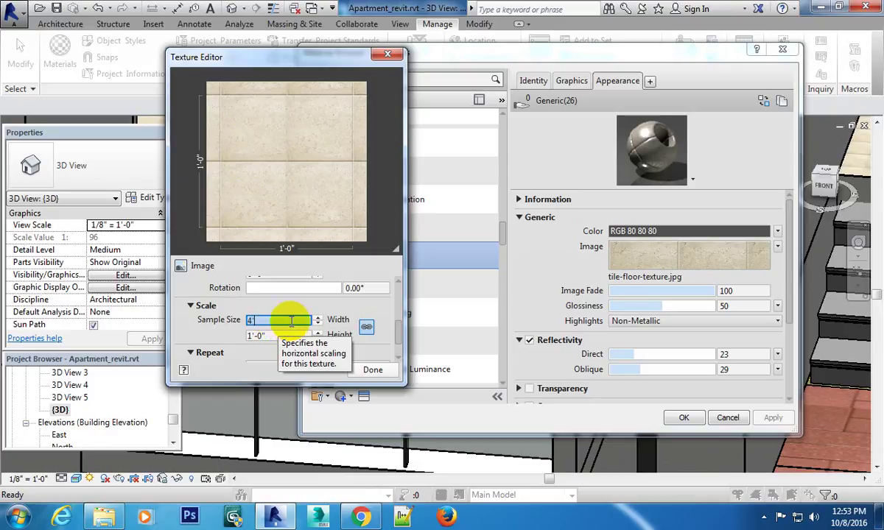
pyautogui.click(284, 335)
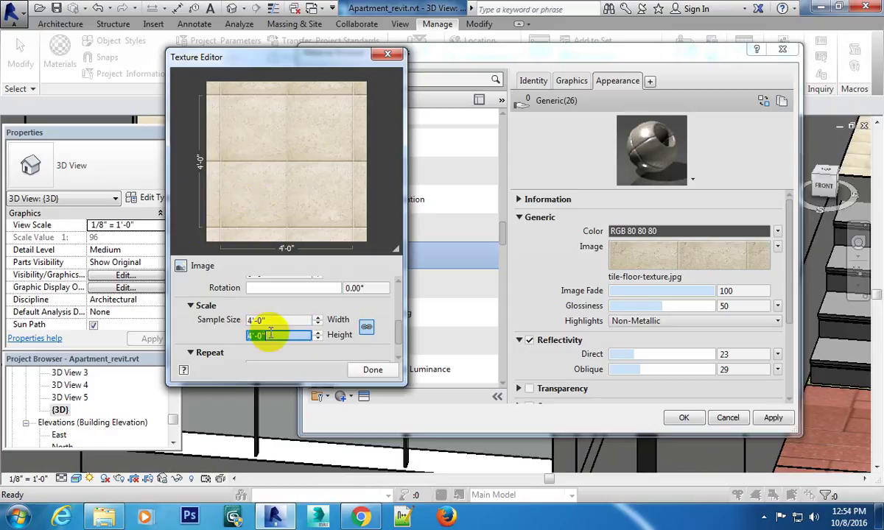
pyautogui.click(379, 372)
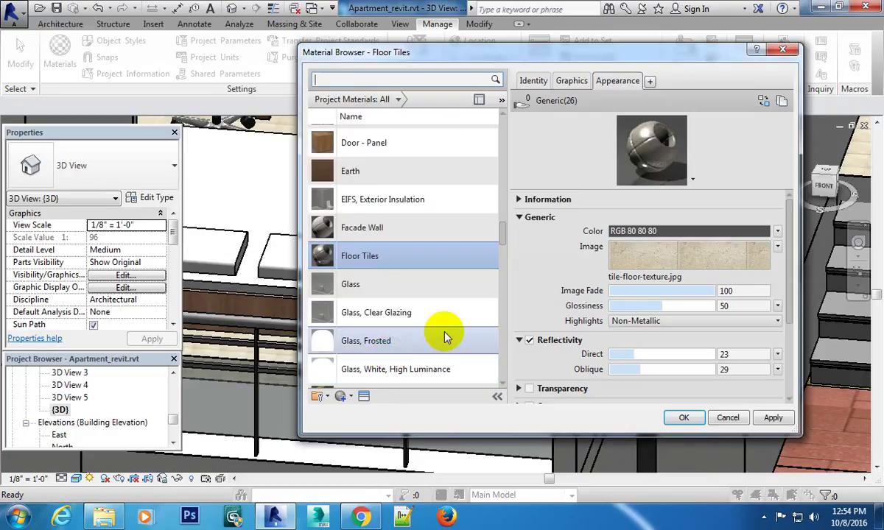
pyautogui.click(683, 418)
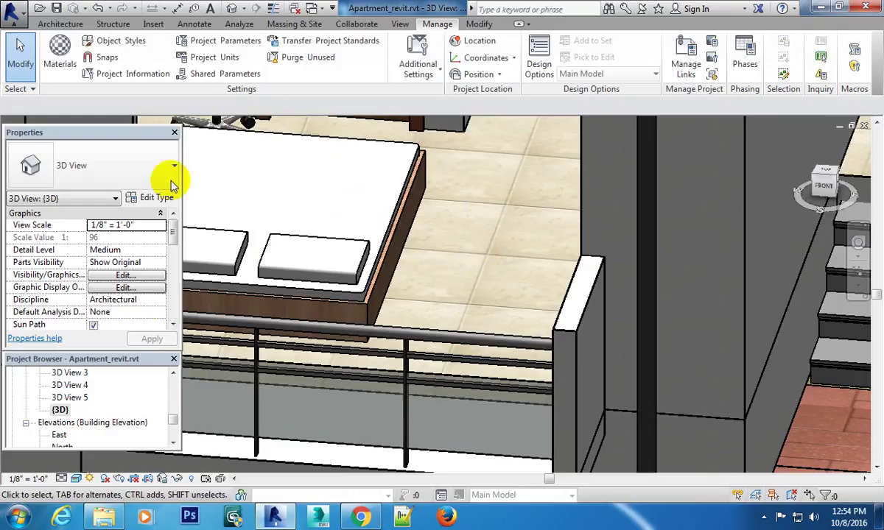
# Reopen the Properties palette via View > User Interface and open 3D View 5 from the Project Browser.
pyautogui.click(174, 132)
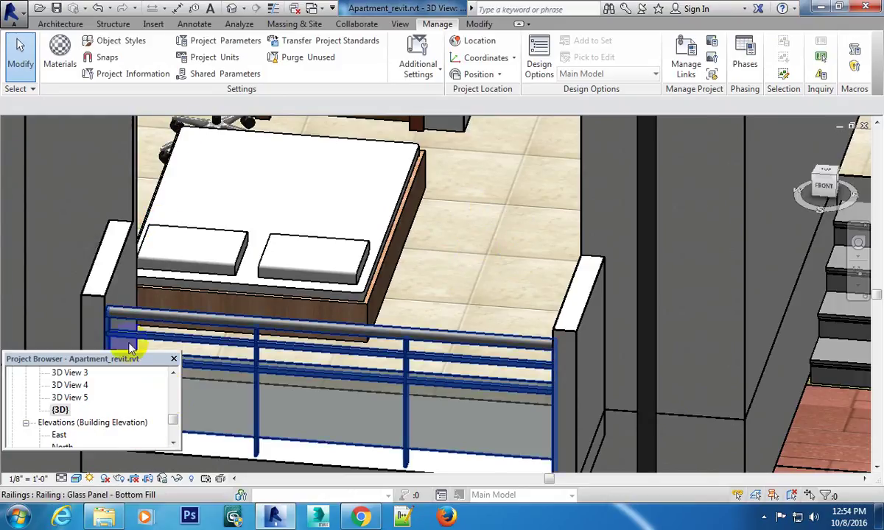
pyautogui.press('Escape')
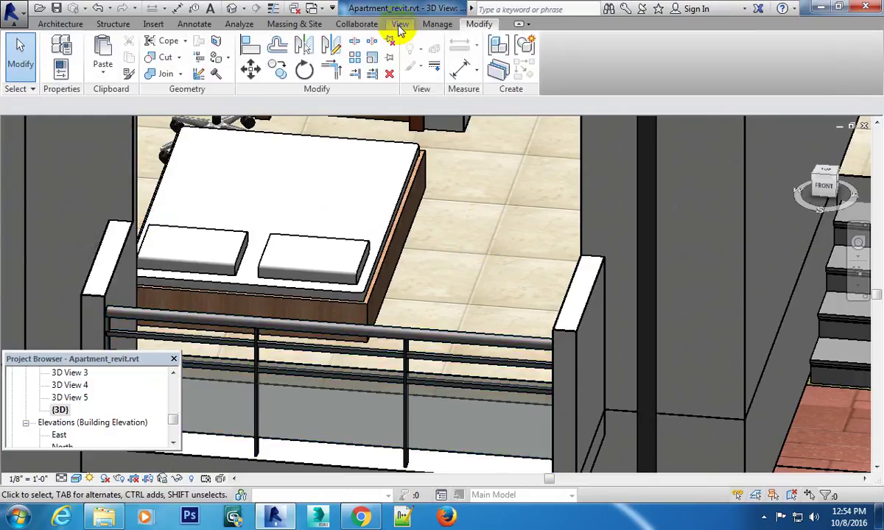
pyautogui.click(398, 24)
pyautogui.click(809, 68)
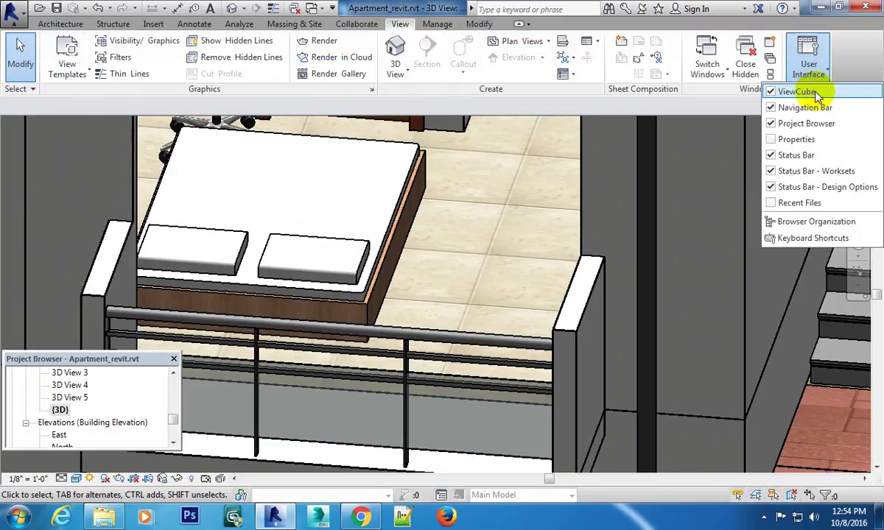
pyautogui.click(796, 140)
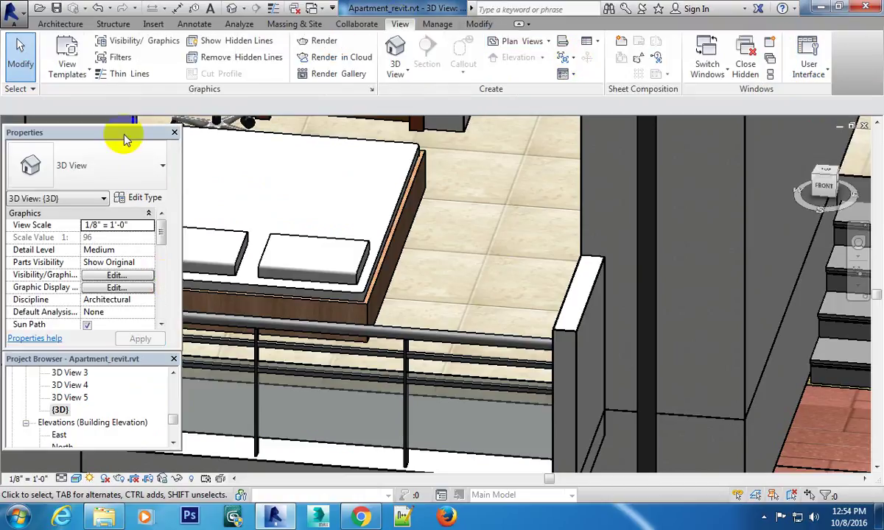
pyautogui.click(172, 419)
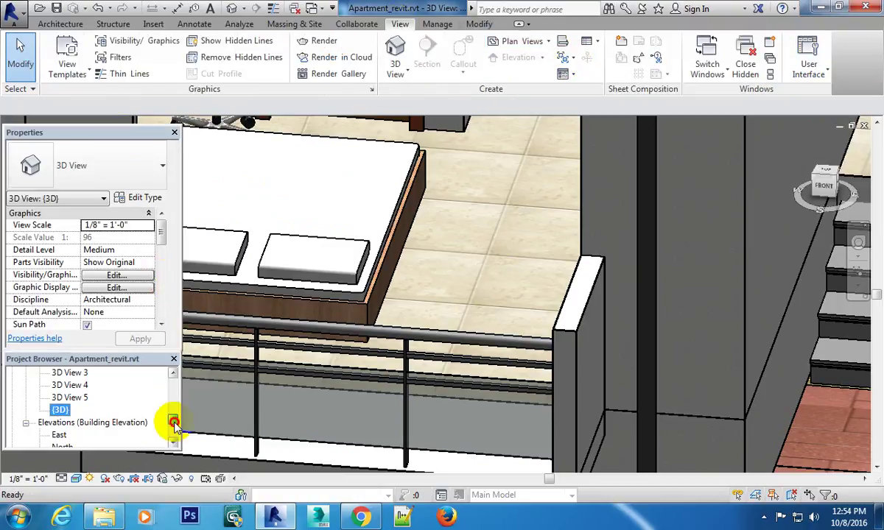
pyautogui.doubleClick(73, 397)
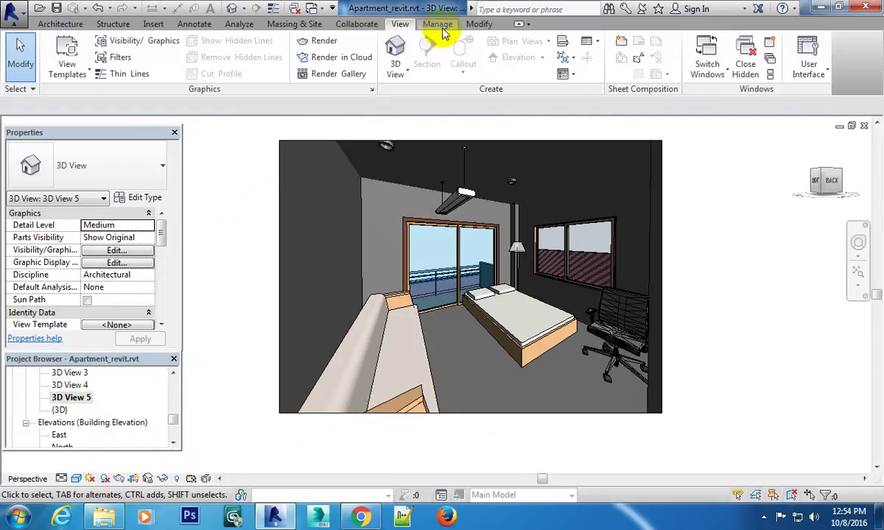
# Open Render for 3D View 5, run and cancel a trial region render, then set quality to Medium.
pyautogui.click(324, 44)
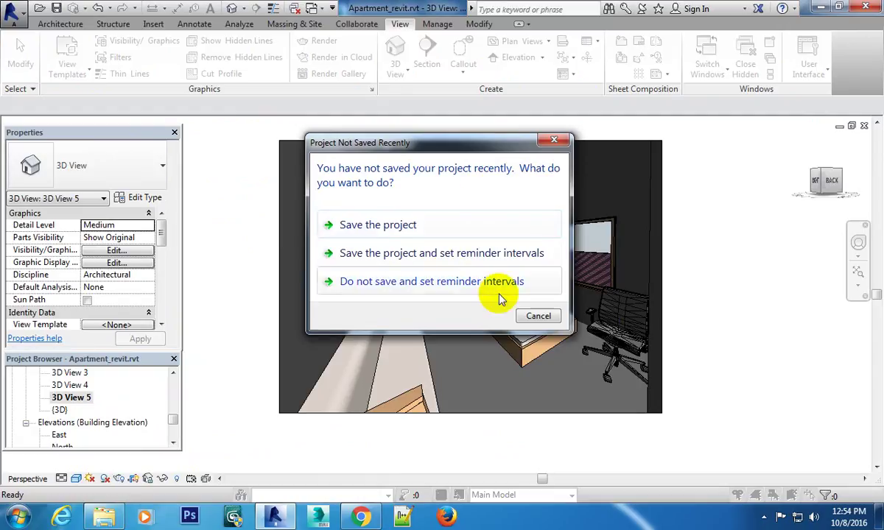
pyautogui.click(538, 316)
pyautogui.click(685, 81)
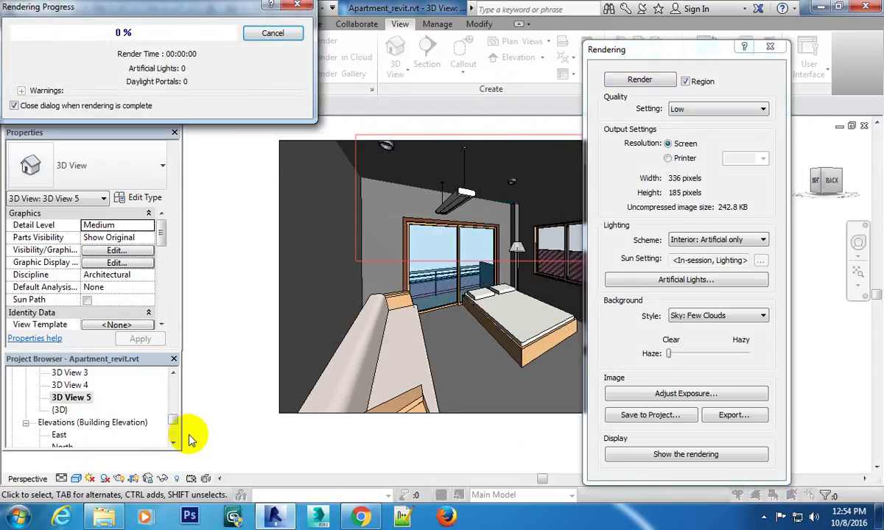
pyautogui.click(282, 33)
pyautogui.click(494, 263)
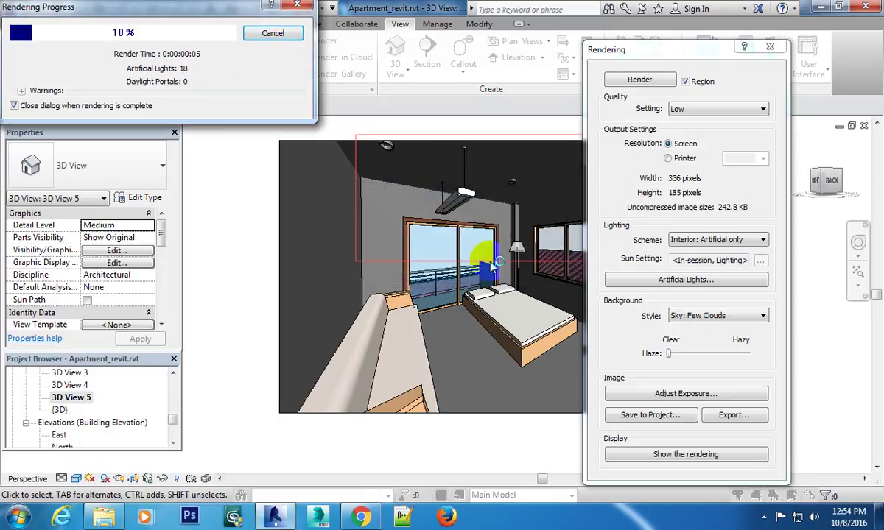
pyautogui.click(279, 34)
pyautogui.click(500, 261)
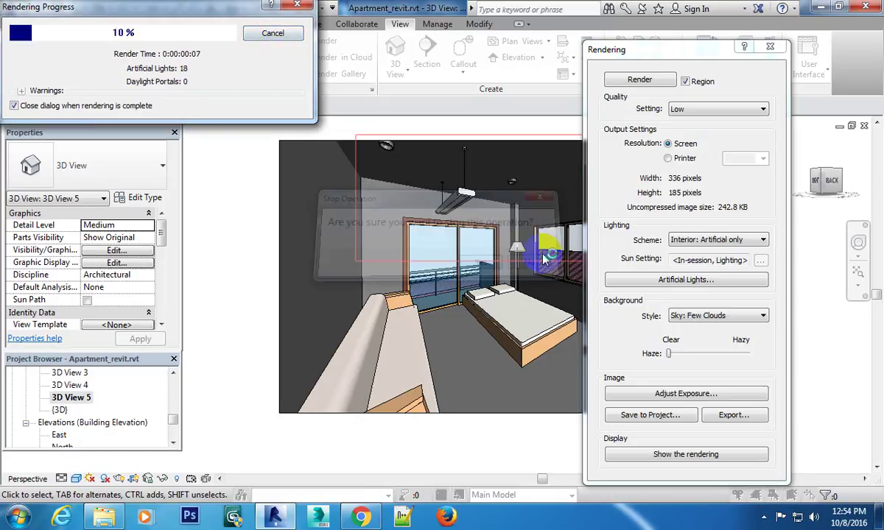
pyautogui.click(762, 108)
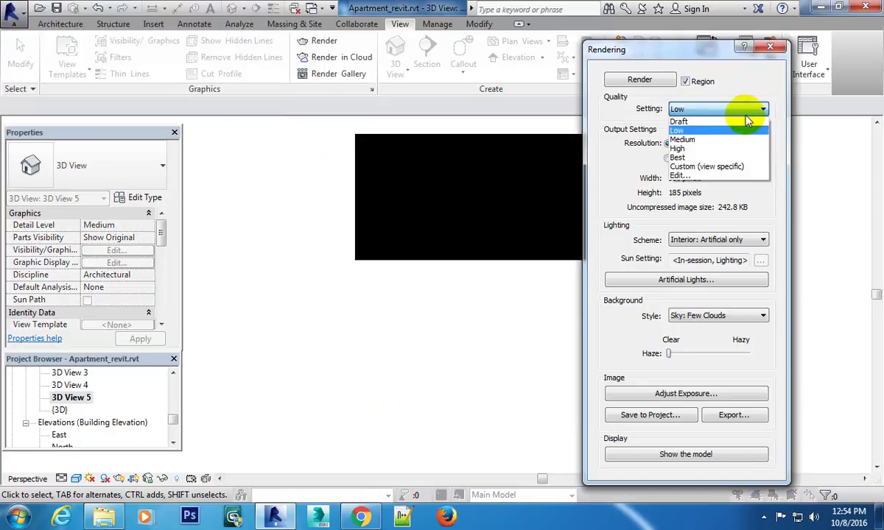
pyautogui.click(690, 140)
# Render the whole 3D View 5 at Medium quality with Region off, then switch to Chrome.
pyautogui.click(684, 81)
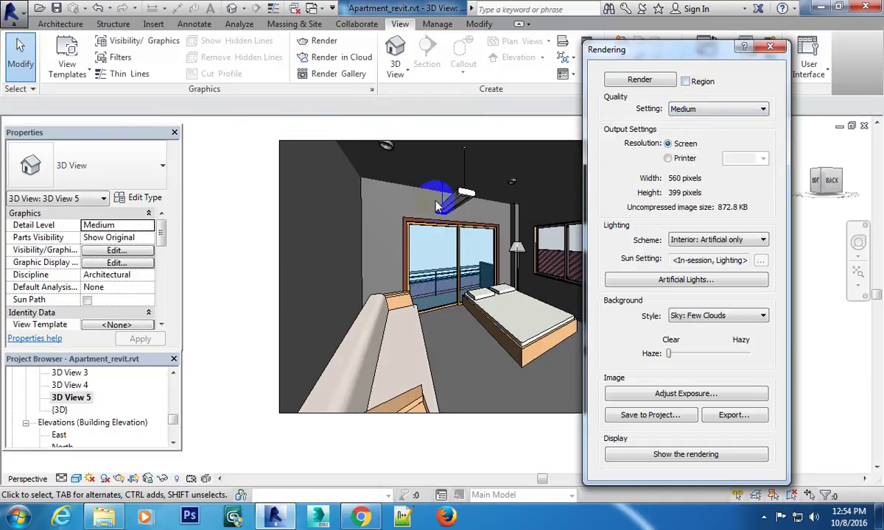
pyautogui.click(247, 287)
pyautogui.click(632, 79)
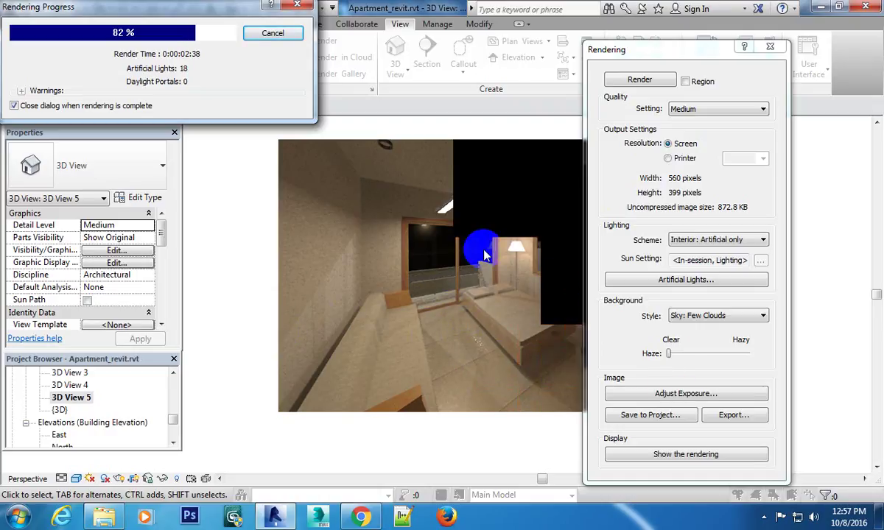
pyautogui.click(372, 520)
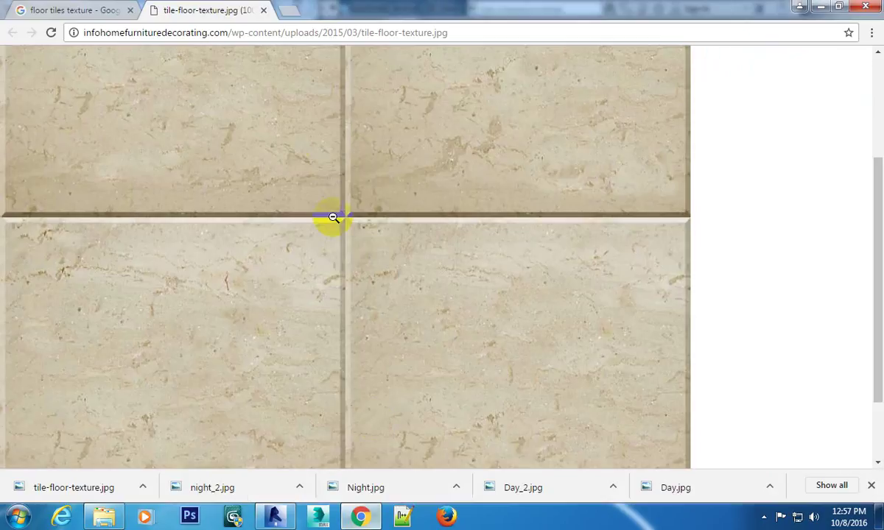
# Close the tile texture page and open a white marble tile image at full size.
pyautogui.click(263, 13)
pyautogui.scroll(2, 450, 305)
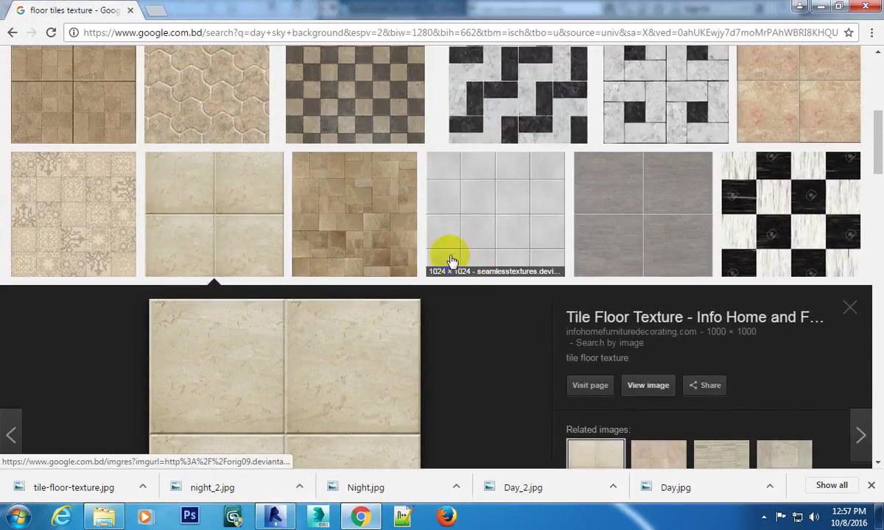
pyautogui.scroll(3, 450, 253)
pyautogui.scroll(1, 395, 299)
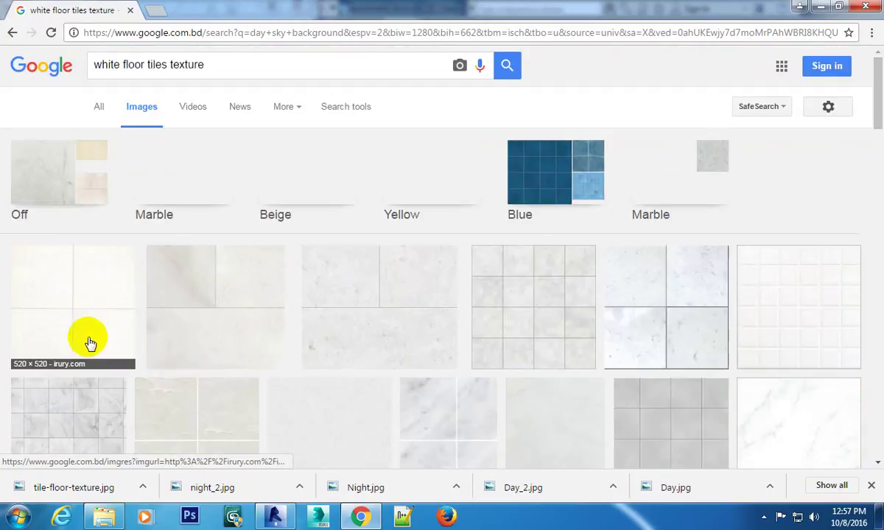
pyautogui.scroll(-3, 395, 348)
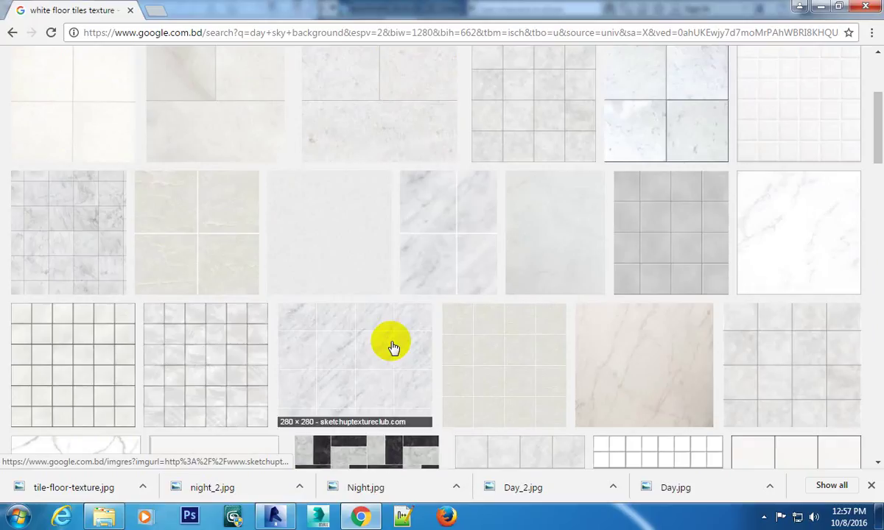
pyautogui.scroll(3, 392, 347)
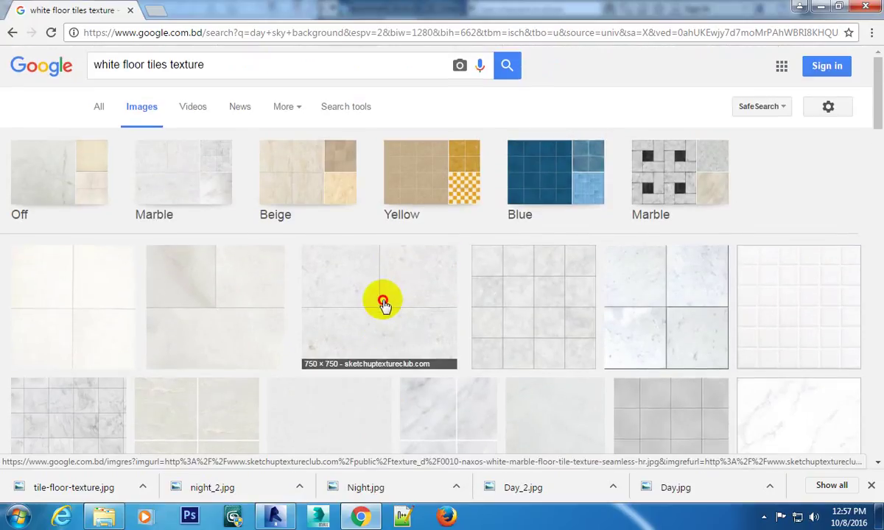
pyautogui.click(384, 278)
pyautogui.click(644, 248)
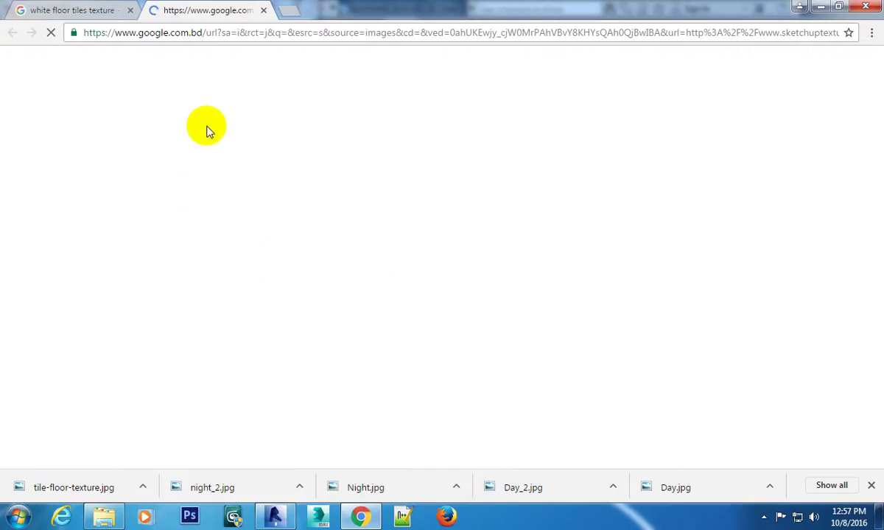
# Open the Naxos marble texture in a new tab and preview the Rhino marble texture at full size.
pyautogui.click(81, 15)
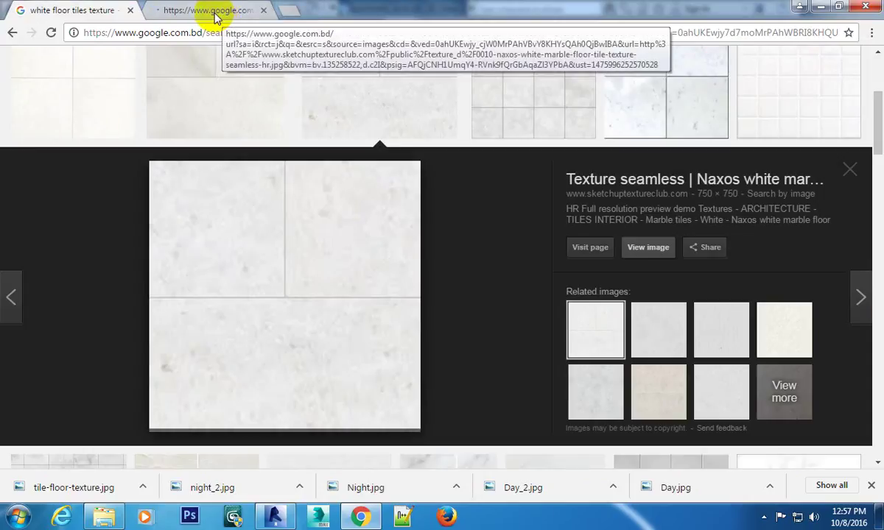
pyautogui.click(212, 15)
pyautogui.click(108, 14)
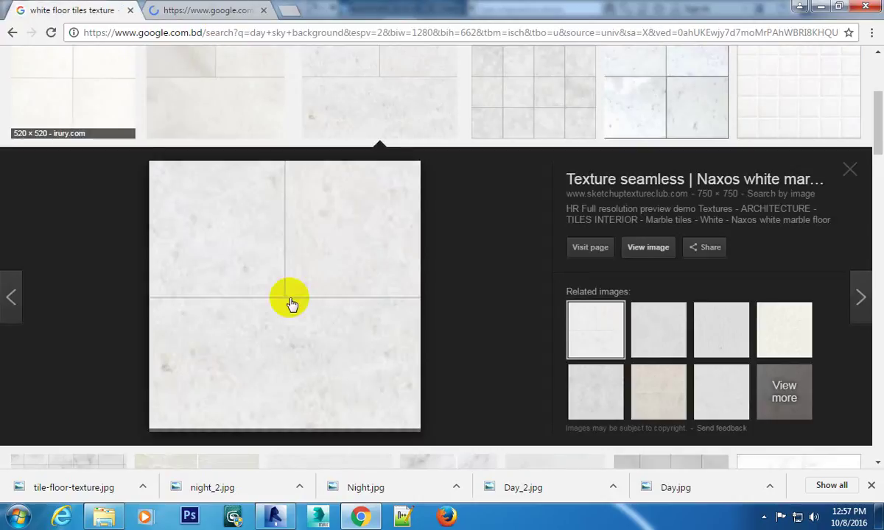
pyautogui.scroll(-1, 343, 309)
pyautogui.scroll(-1, 272, 339)
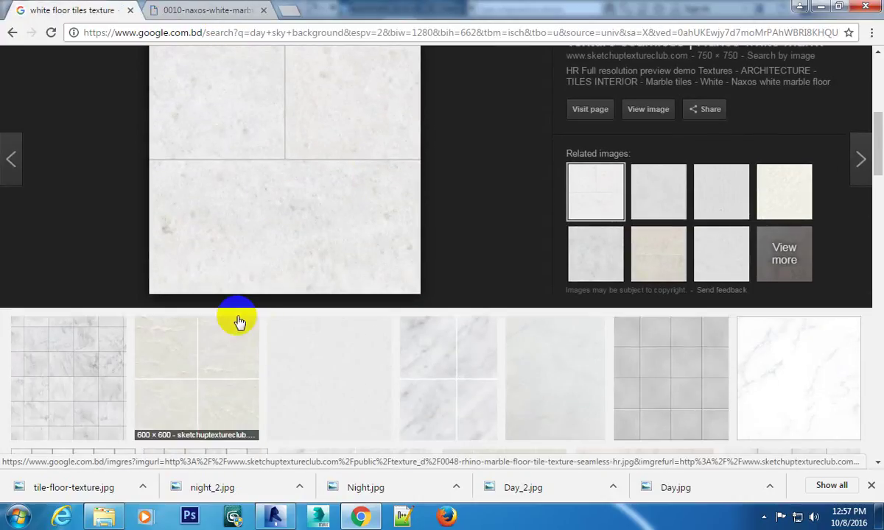
pyautogui.scroll(-1, 237, 320)
pyautogui.scroll(-2, 246, 310)
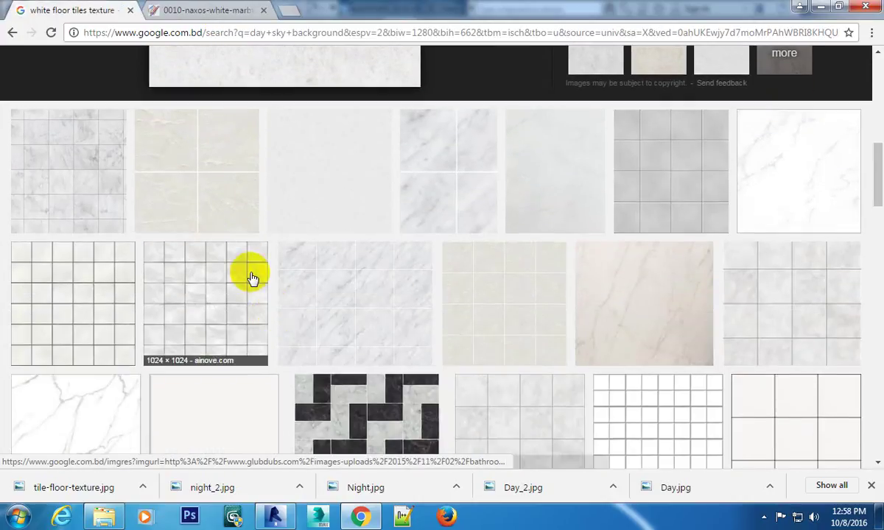
pyautogui.click(203, 170)
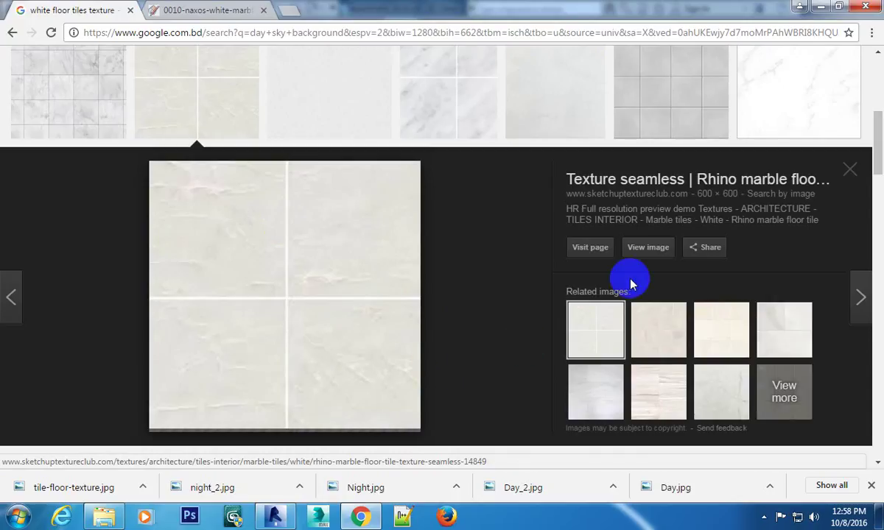
pyautogui.click(656, 253)
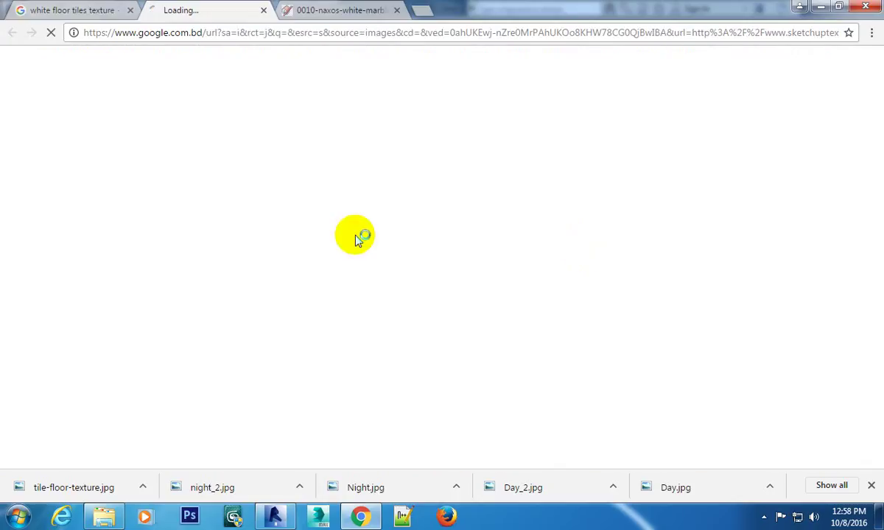
# Save the full-size Naxos white marble texture JPEG into the MAPS folder.
pyautogui.click(365, 11)
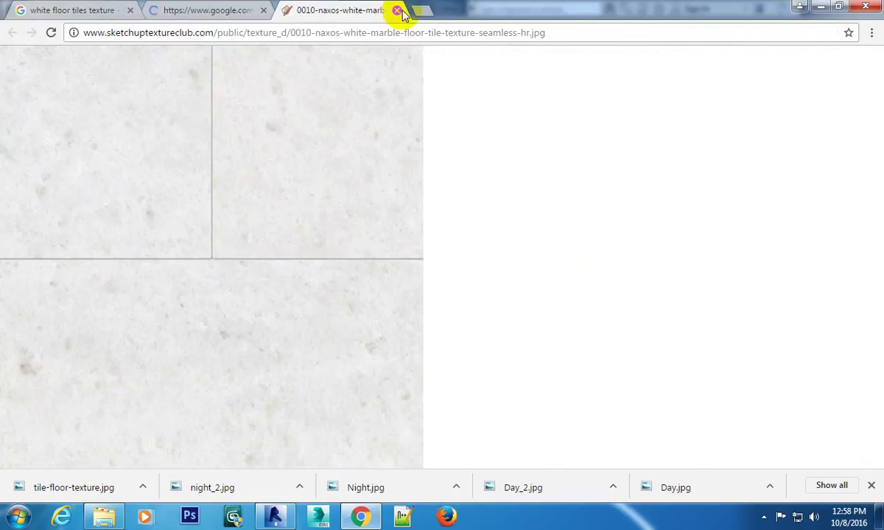
pyautogui.rightClick(292, 147)
pyautogui.click(341, 174)
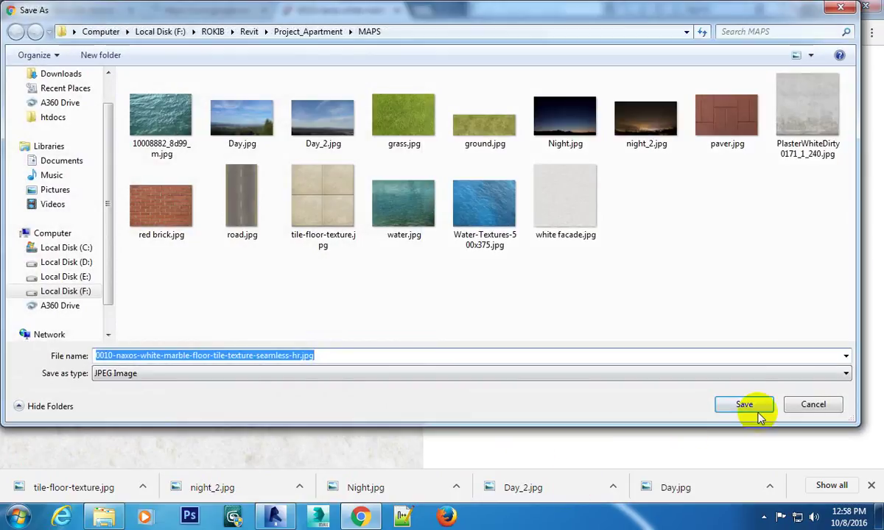
pyautogui.press('Return')
# Swap the Floor Tiles appearance image from tile-floor-texture.jpg to the downloaded 0010-naxos white marble texture.
pyautogui.click(274, 515)
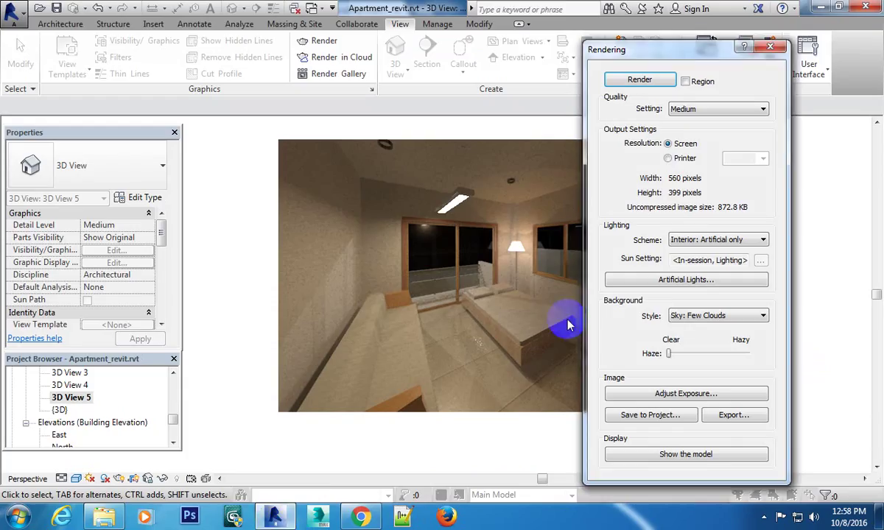
pyautogui.click(770, 47)
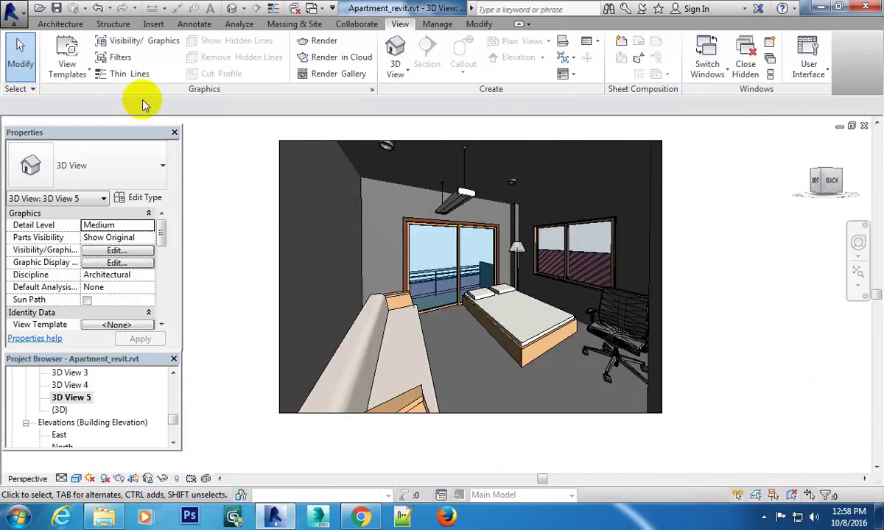
pyautogui.click(438, 24)
pyautogui.click(59, 51)
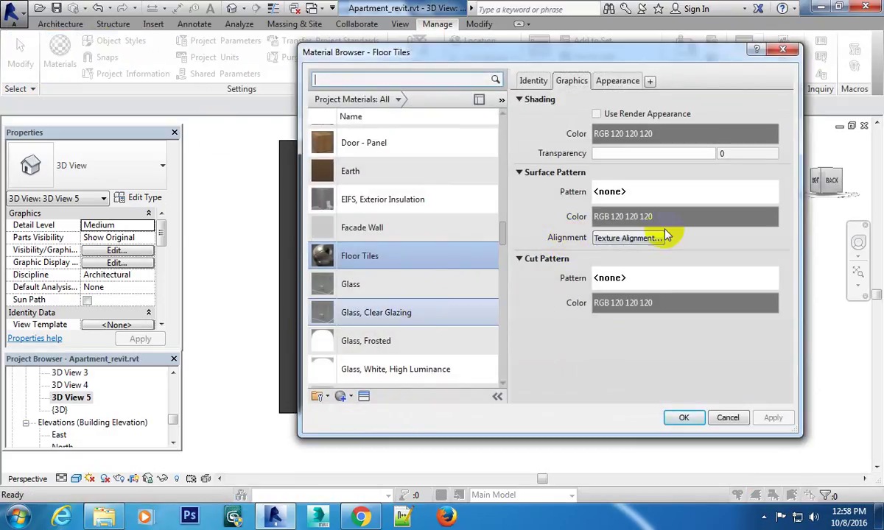
pyautogui.click(617, 81)
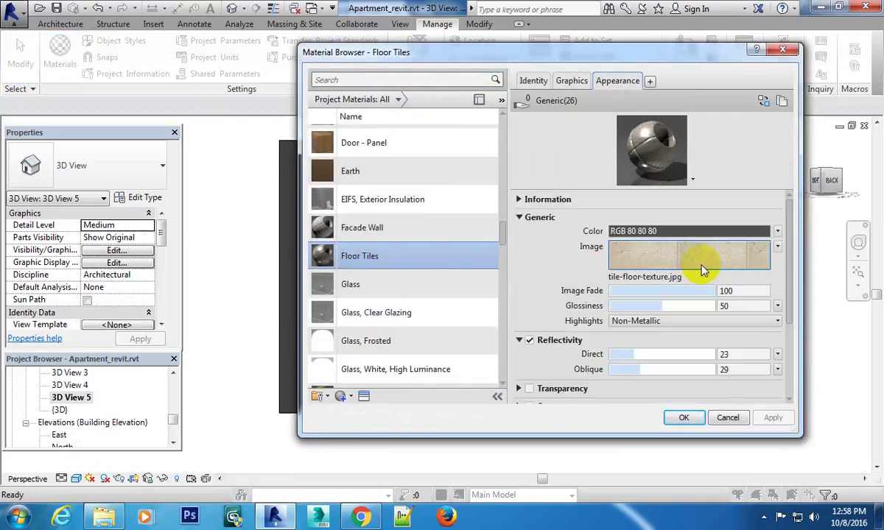
pyautogui.click(665, 283)
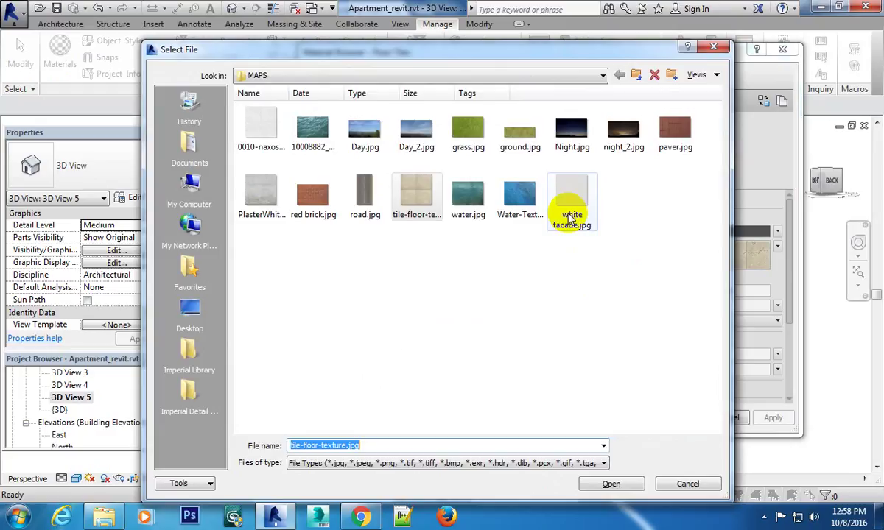
pyautogui.doubleClick(253, 136)
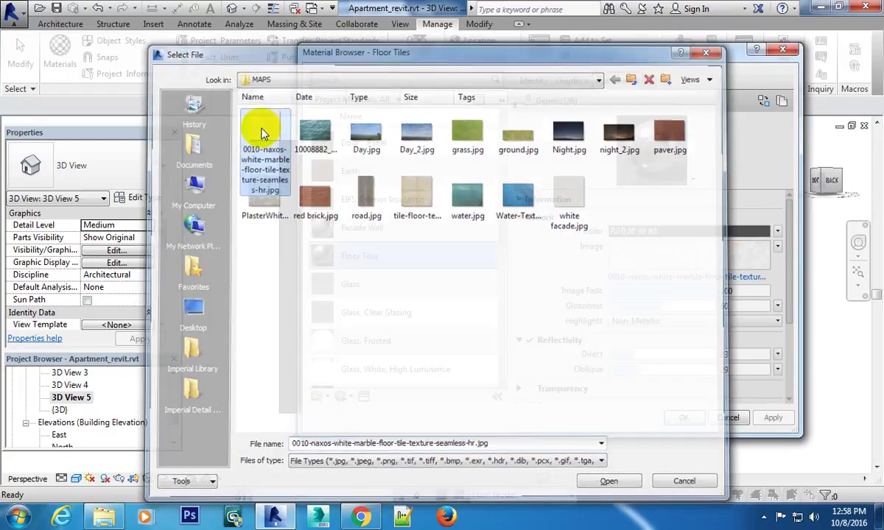
pyautogui.click(682, 417)
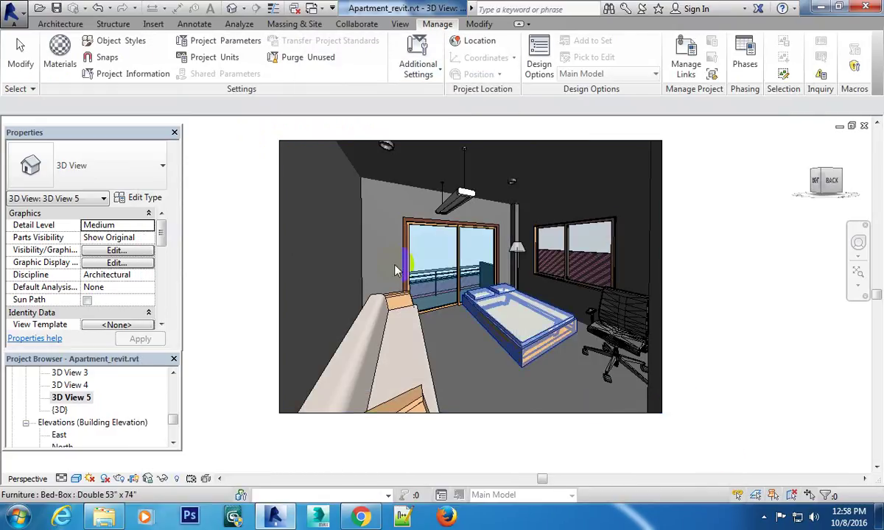
# Start a Medium-quality render of 3D View 5, then cancel it at 19 percent.
pyautogui.click(400, 24)
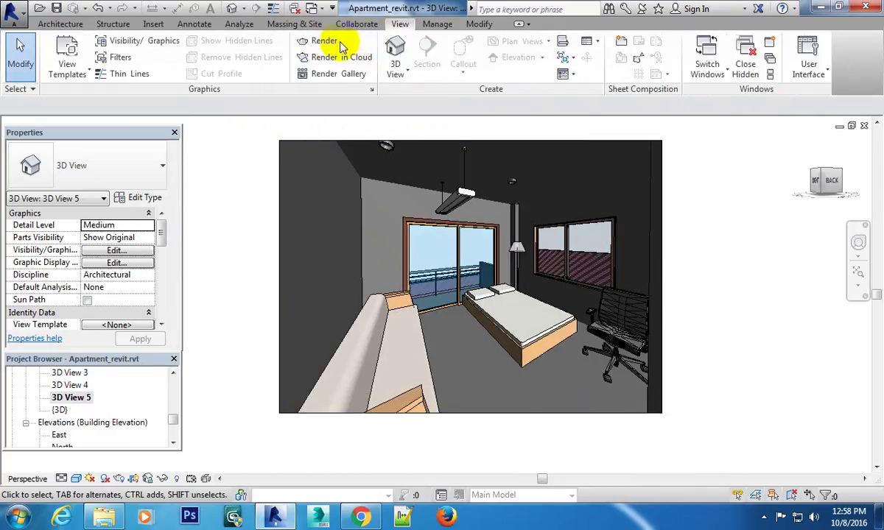
pyautogui.click(324, 41)
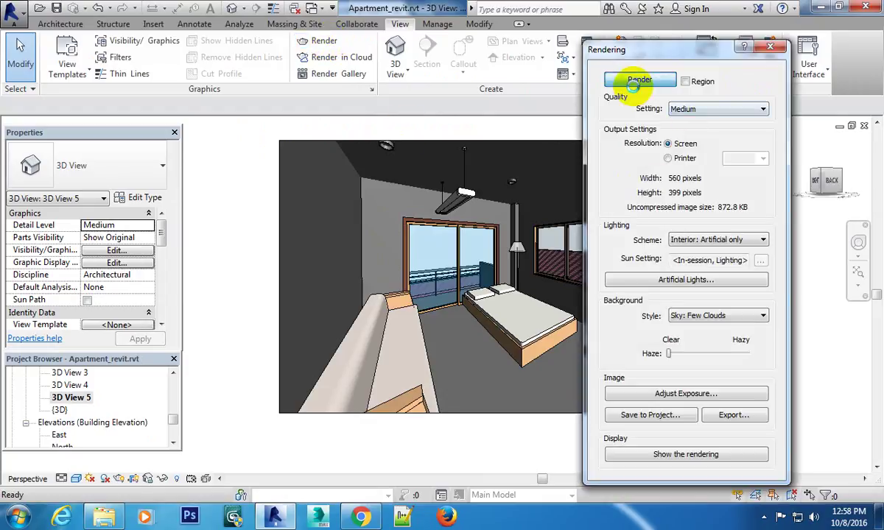
pyautogui.click(639, 80)
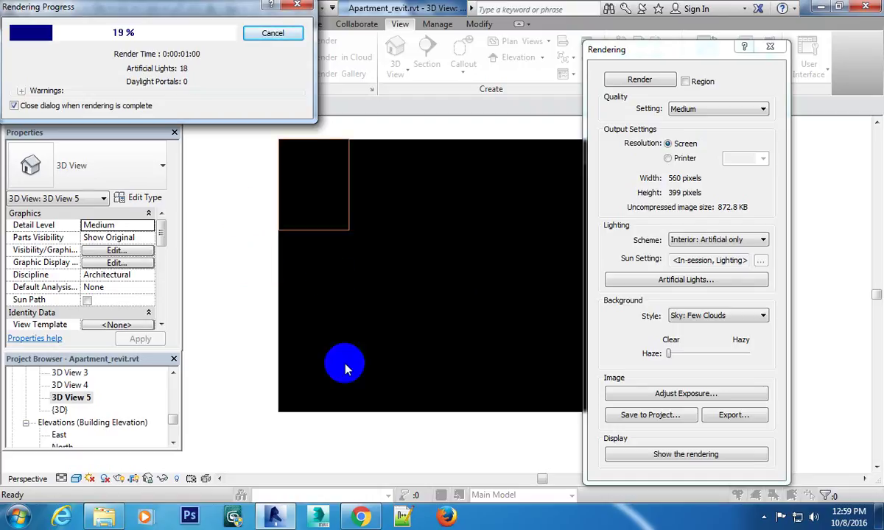
pyautogui.click(272, 33)
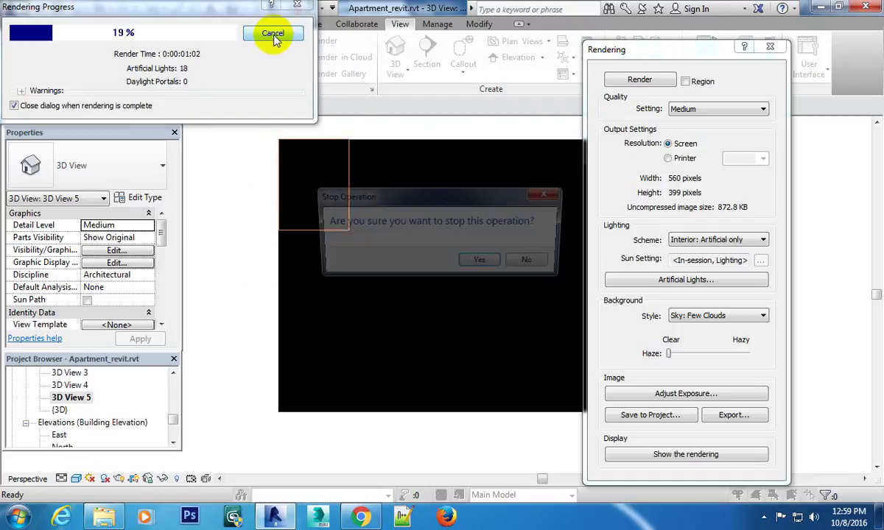
pyautogui.click(483, 263)
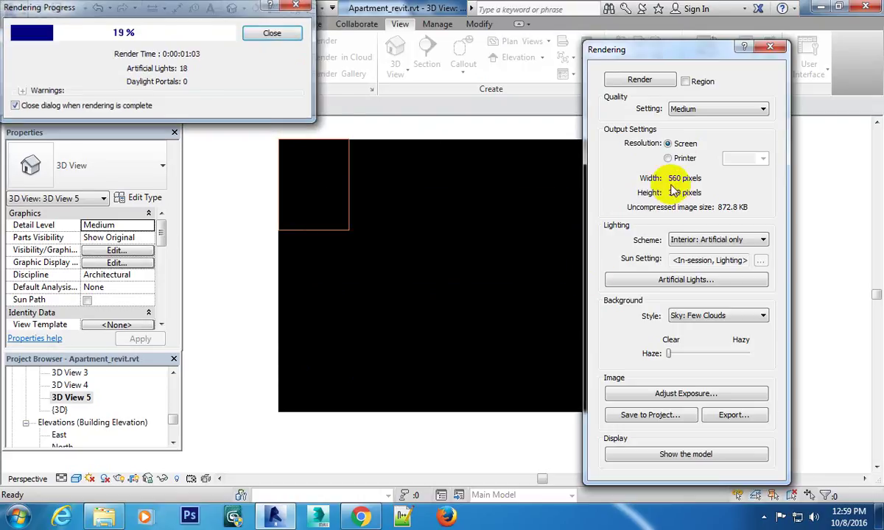
# Render the bedroom at Low quality with a Sky: No Clouds background.
pyautogui.click(736, 109)
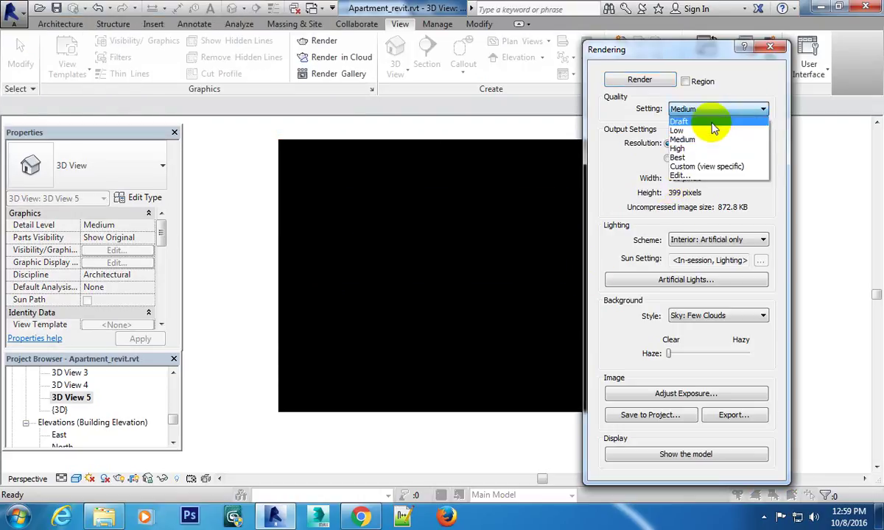
pyautogui.click(686, 132)
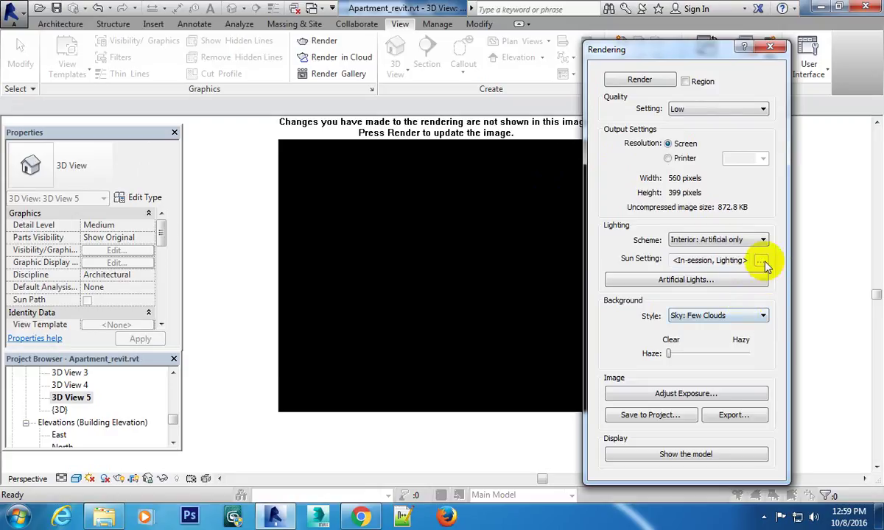
pyautogui.click(762, 316)
pyautogui.click(729, 327)
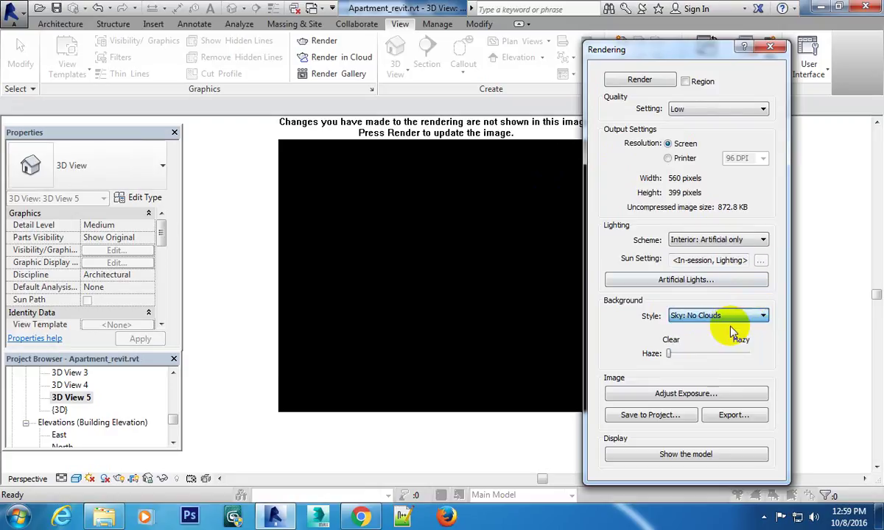
pyautogui.click(615, 79)
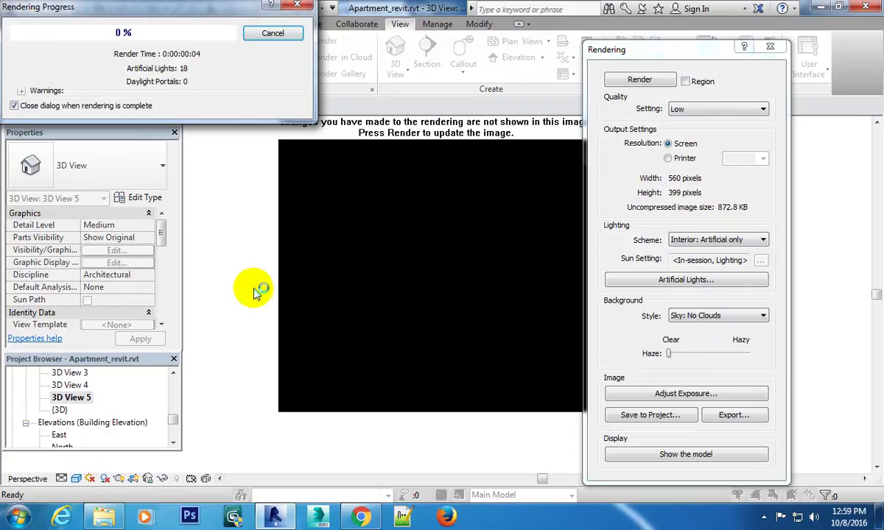
# Wait for the render to finish, then close the Rendering dialog.
pyautogui.click(850, 517)
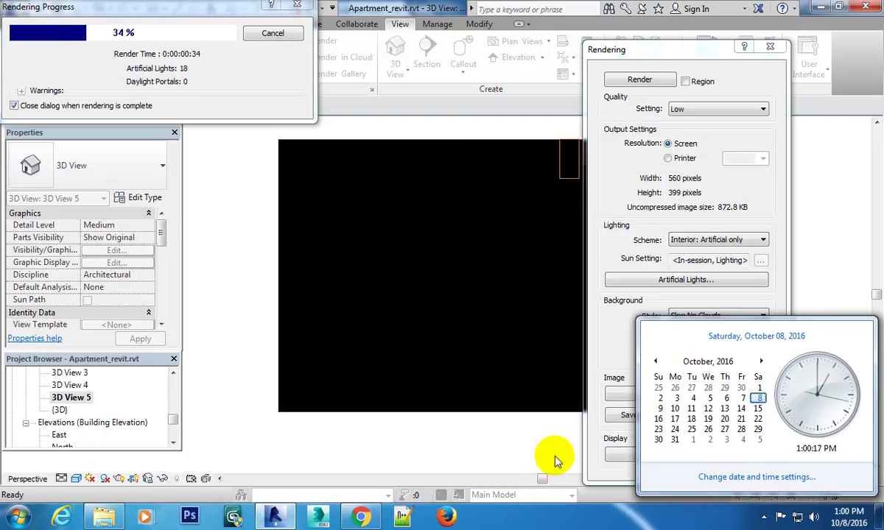
pyautogui.click(705, 523)
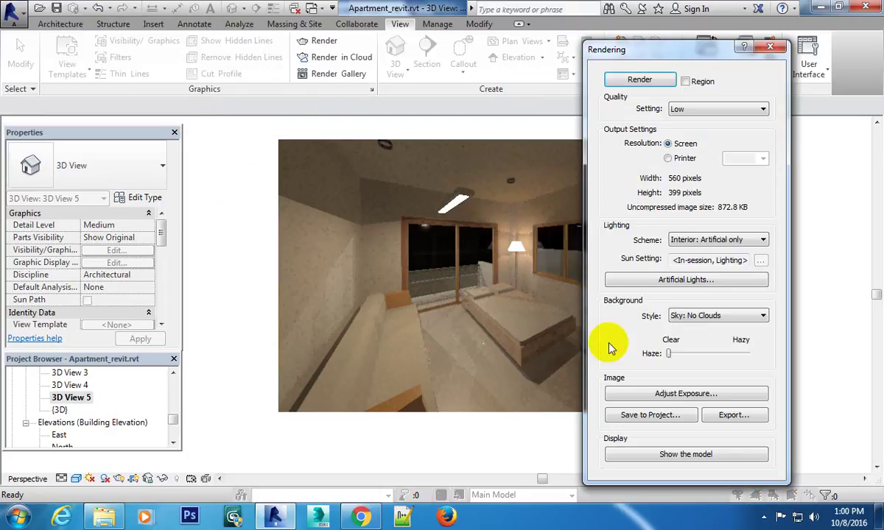
pyautogui.click(769, 46)
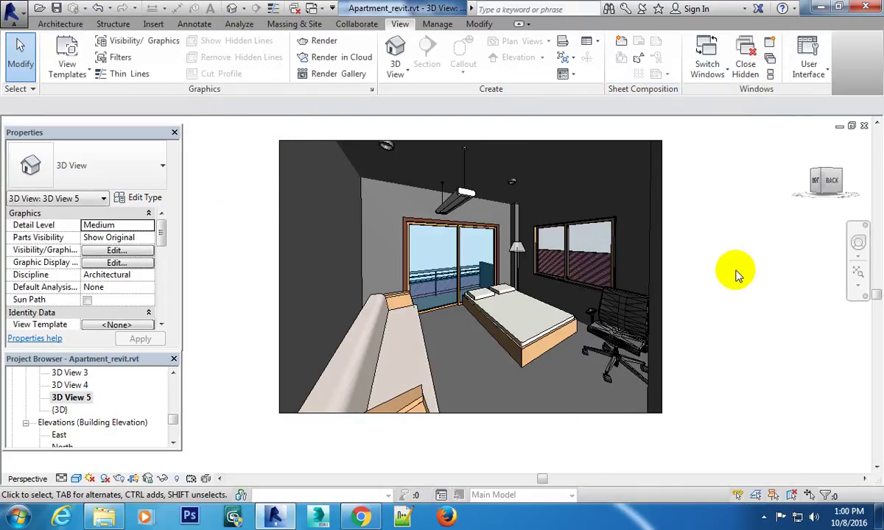